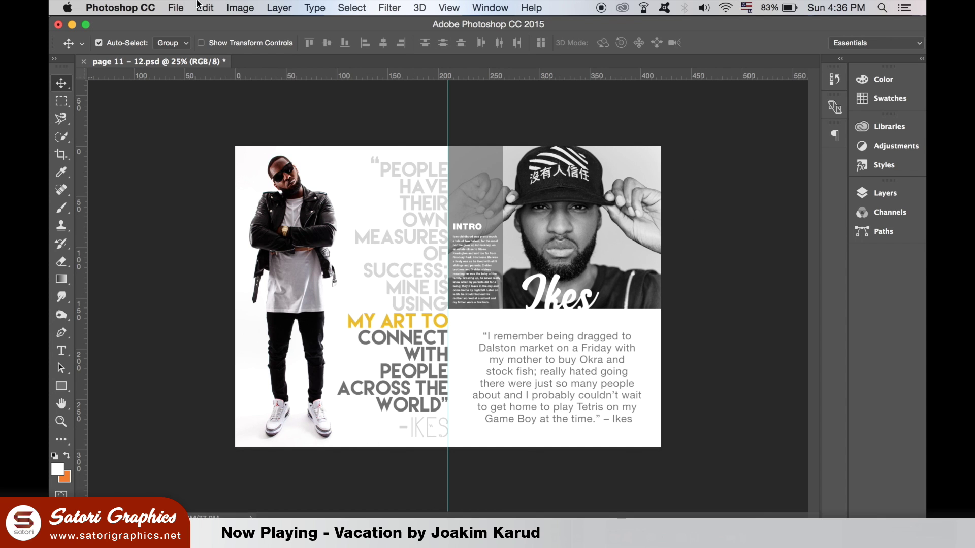
# Step: Create a new International Paper A3 document, 297 × 420 mm at 300 pixels/inch in RGB color
pyautogui.click(177, 7)
pyautogui.click(188, 24)
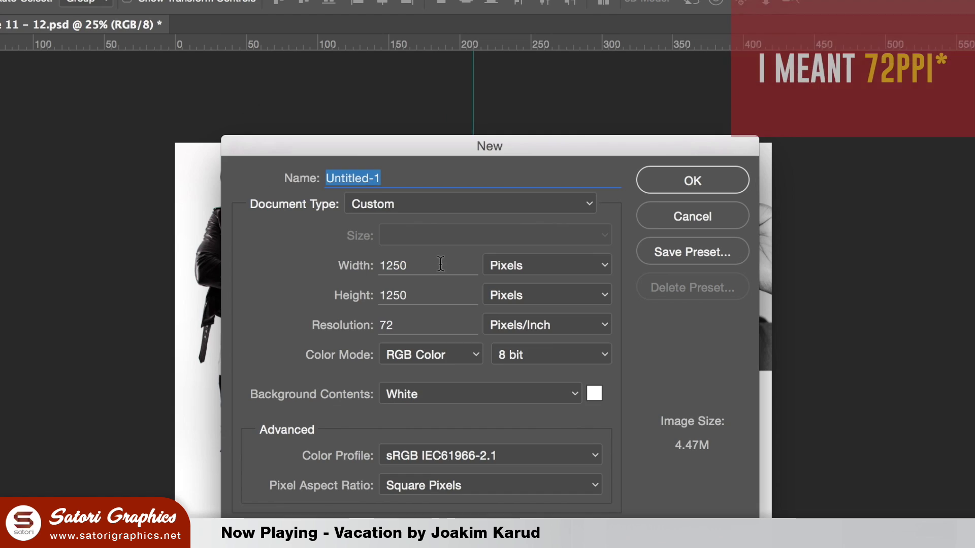
pyautogui.click(522, 206)
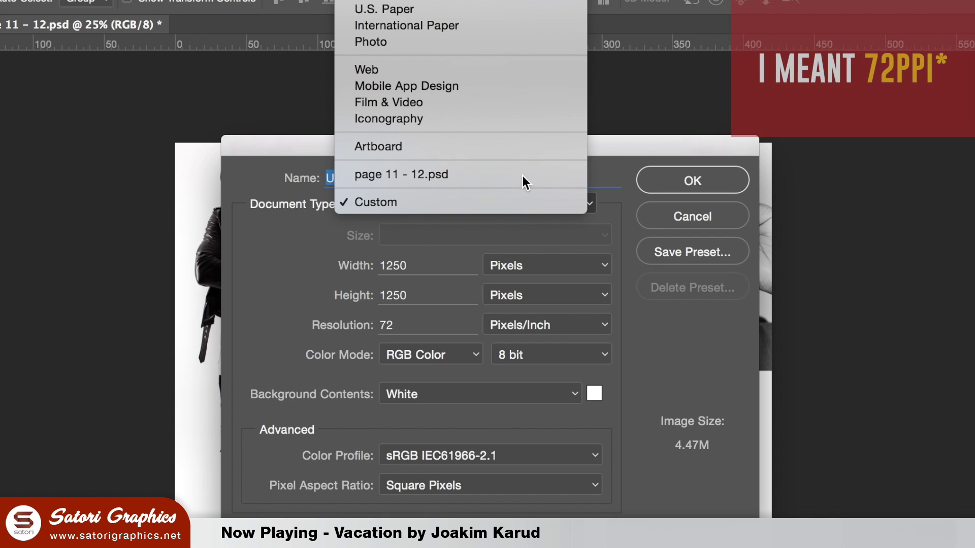
pyautogui.click(504, 22)
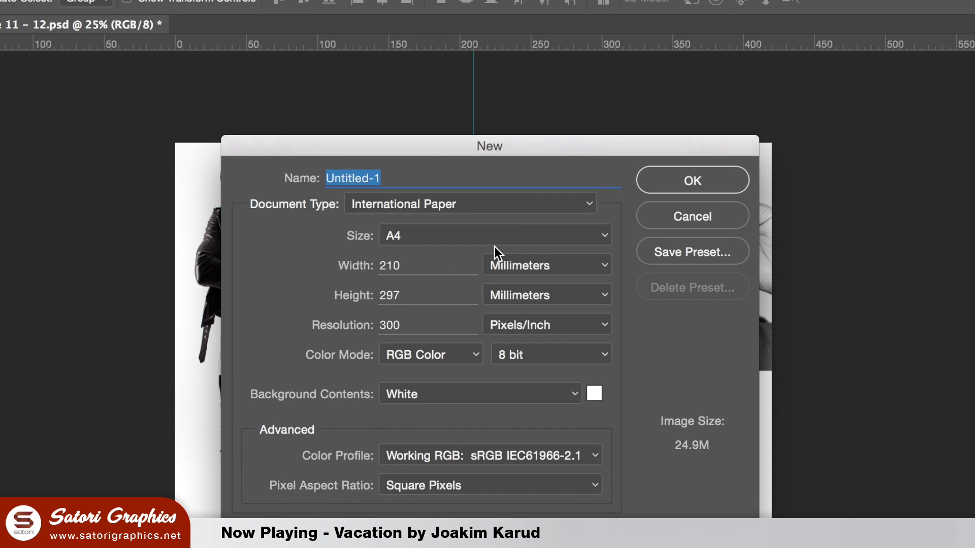
pyautogui.click(490, 235)
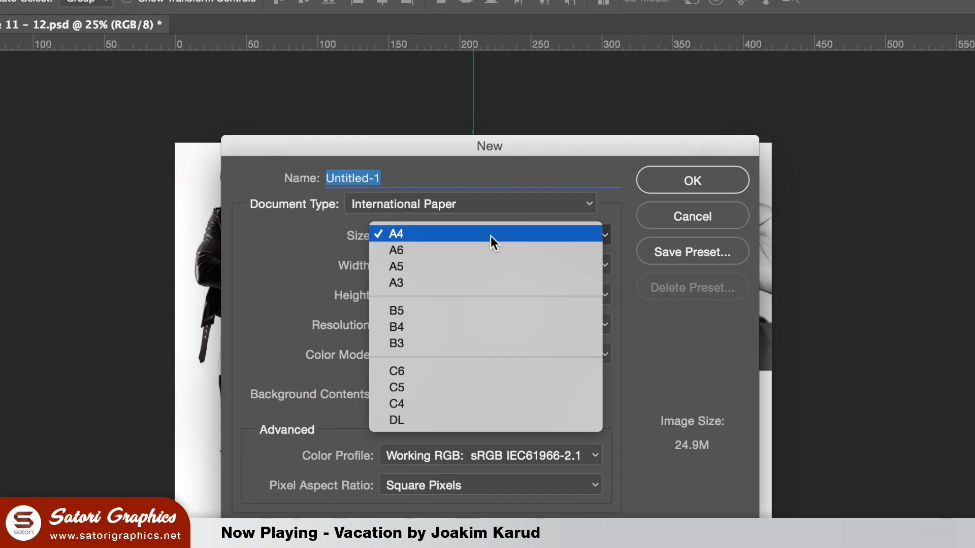
pyautogui.click(478, 281)
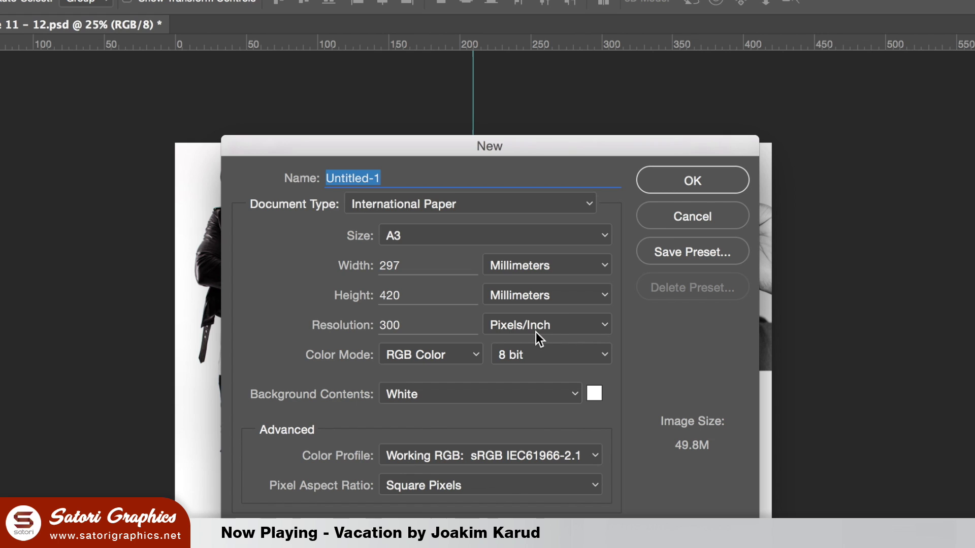
pyautogui.click(701, 190)
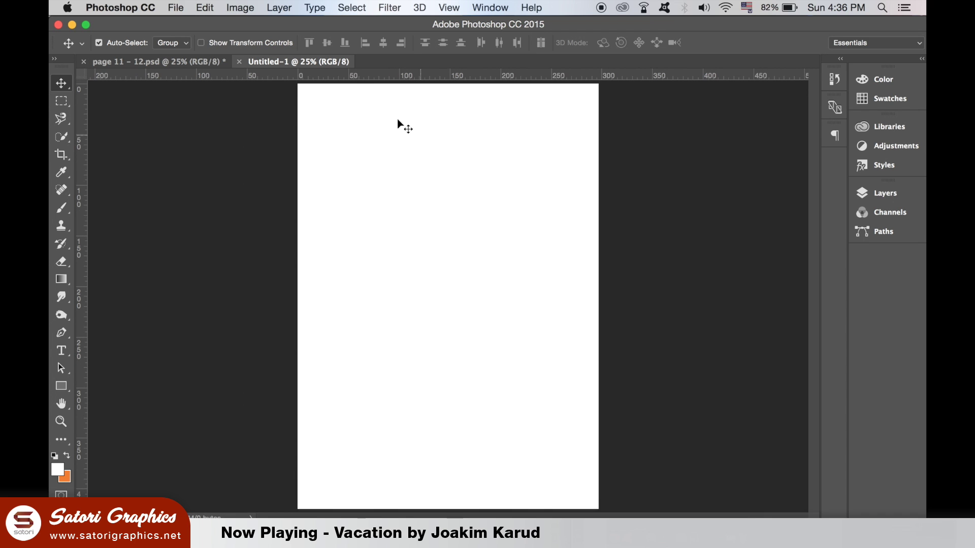
# Step: Rotate the new canvas 90° clockwise and place a vertical guide down the middle of the spread
pyautogui.click(260, 4)
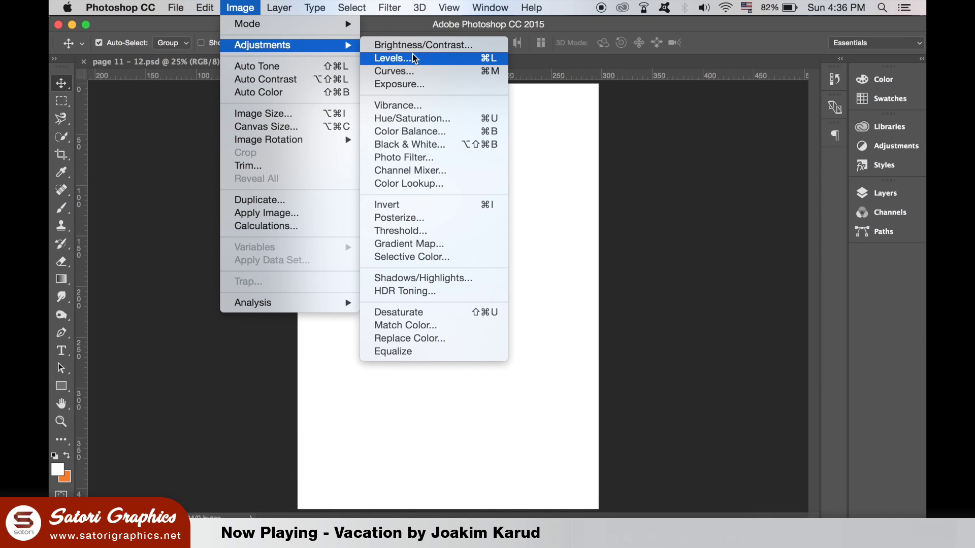
pyautogui.moveTo(316, 141)
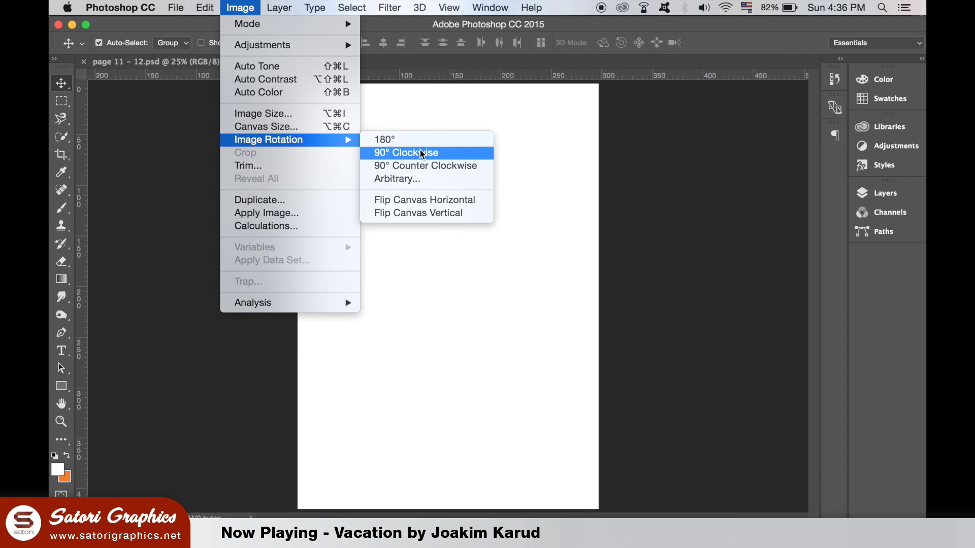
pyautogui.click(635, 153)
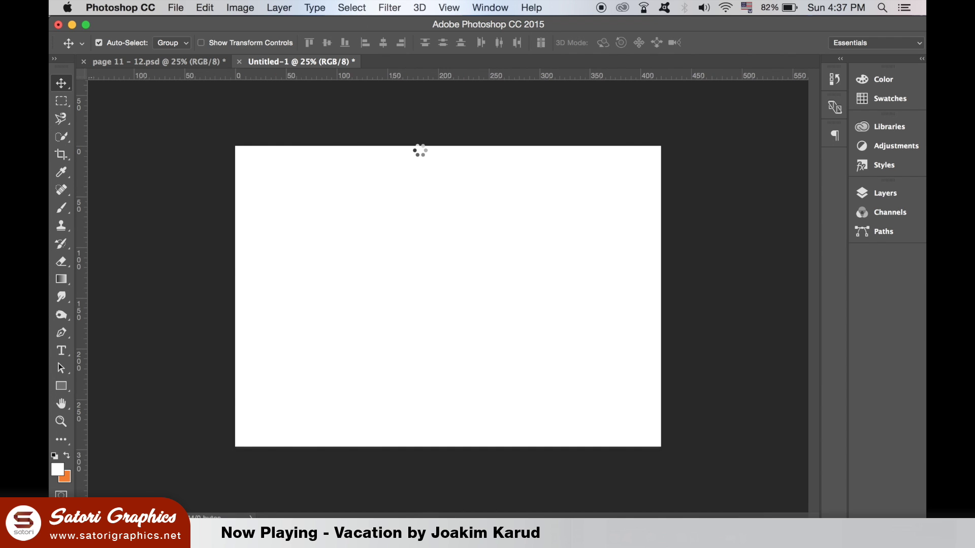
pyautogui.moveTo(83, 233); pyautogui.dragTo(447, 289)
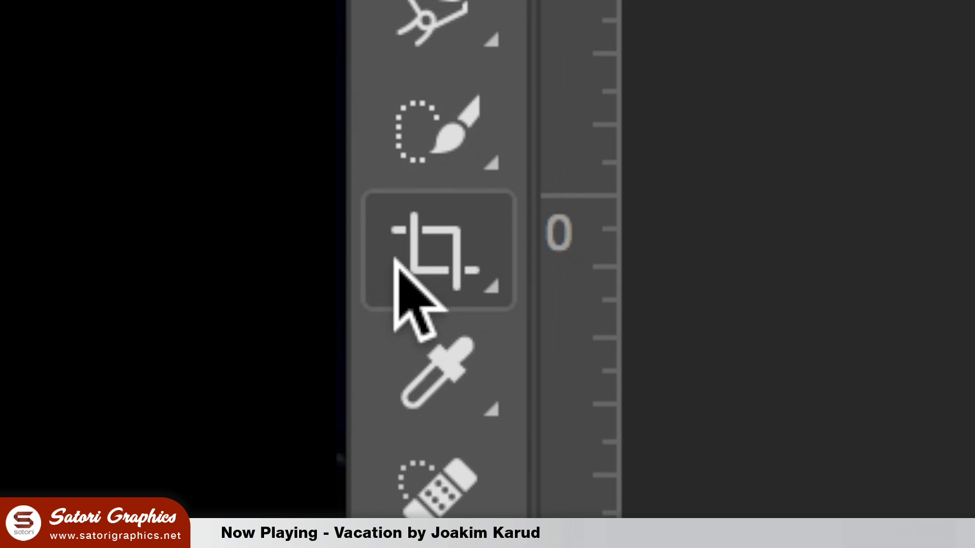
# Step: Crop the page 11 - 12.psd spread at the centre guide, keeping only the page with the full-length figure, and apply the crop
pyautogui.click(396, 260)
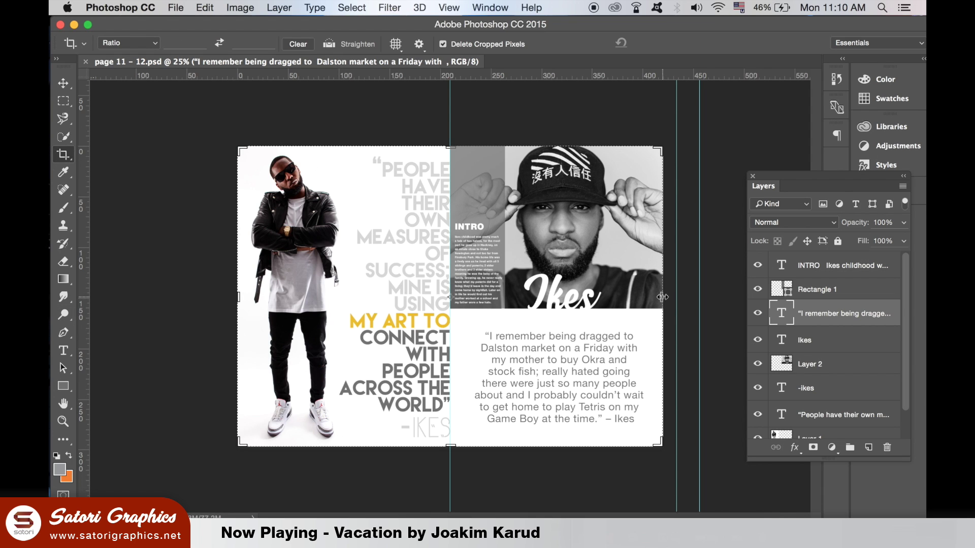
pyautogui.moveTo(658, 290); pyautogui.dragTo(558, 295)
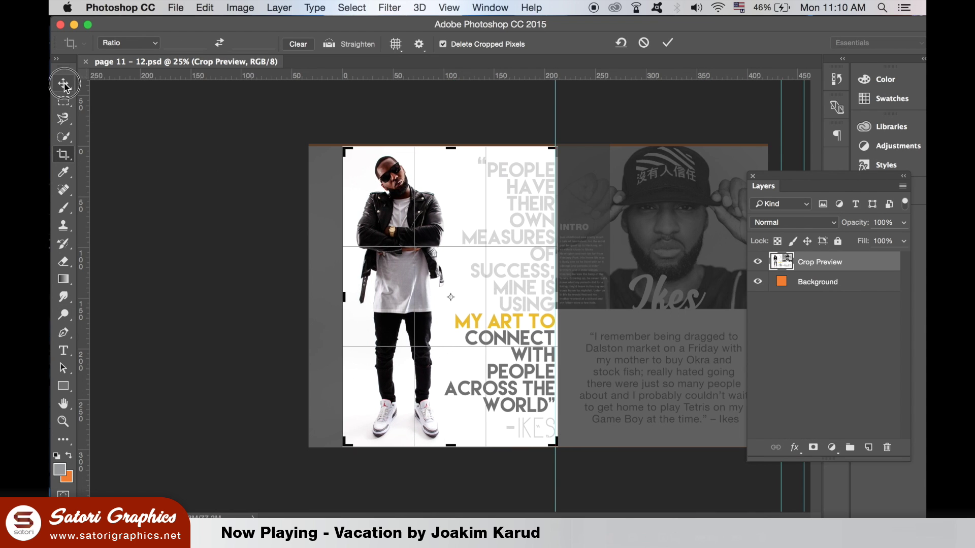
pyautogui.click(63, 101)
pyautogui.click(600, 203)
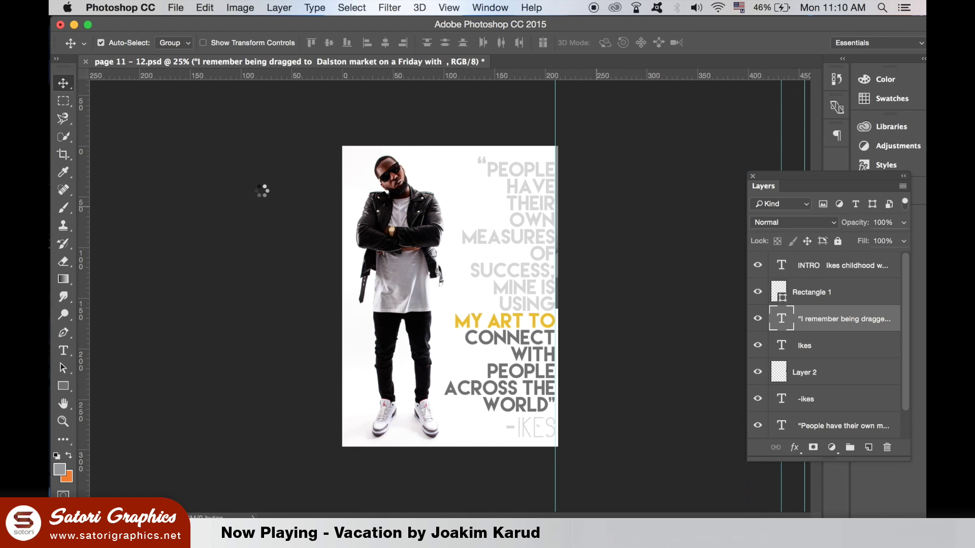
# Step: Flatten all layers of the cropped page into a single Background layer
pyautogui.click(353, 10)
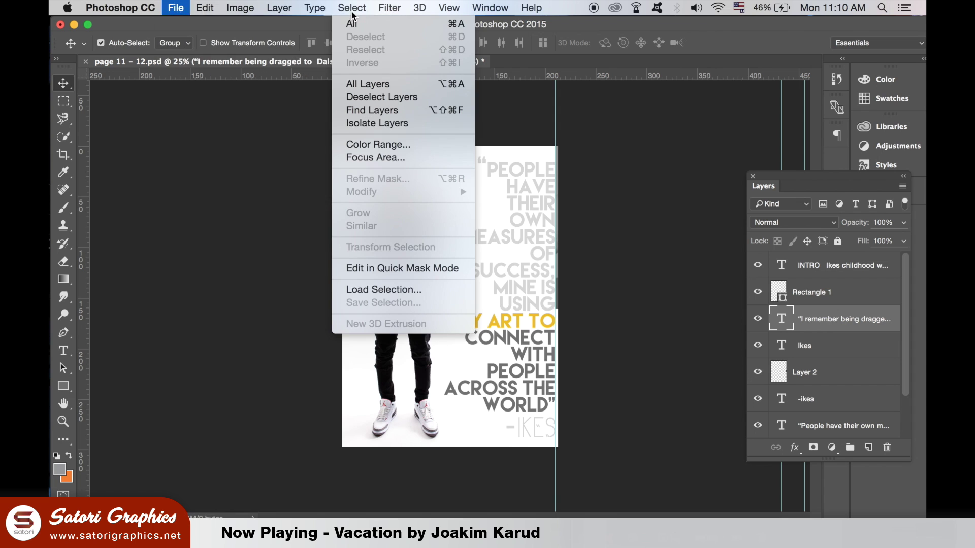
pyautogui.moveTo(279, 8)
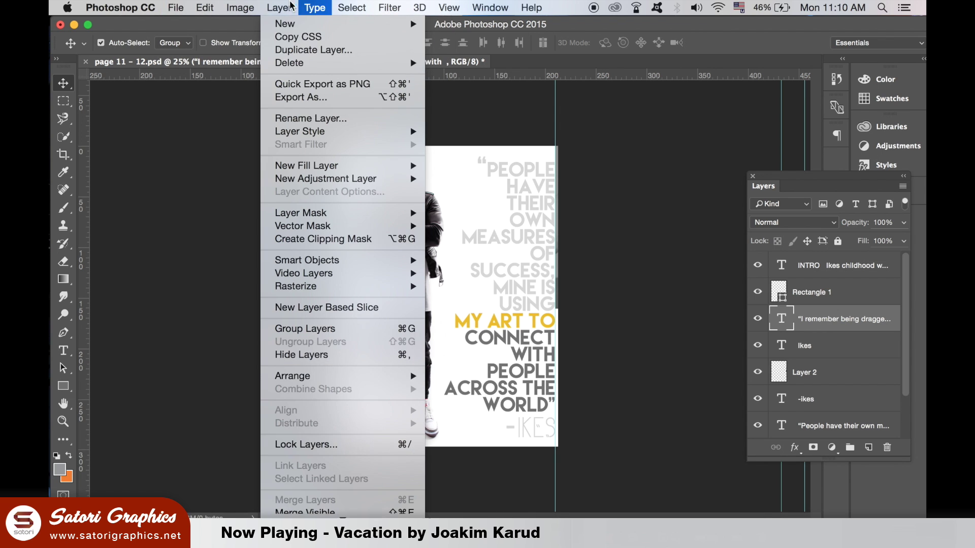
pyautogui.click(352, 501)
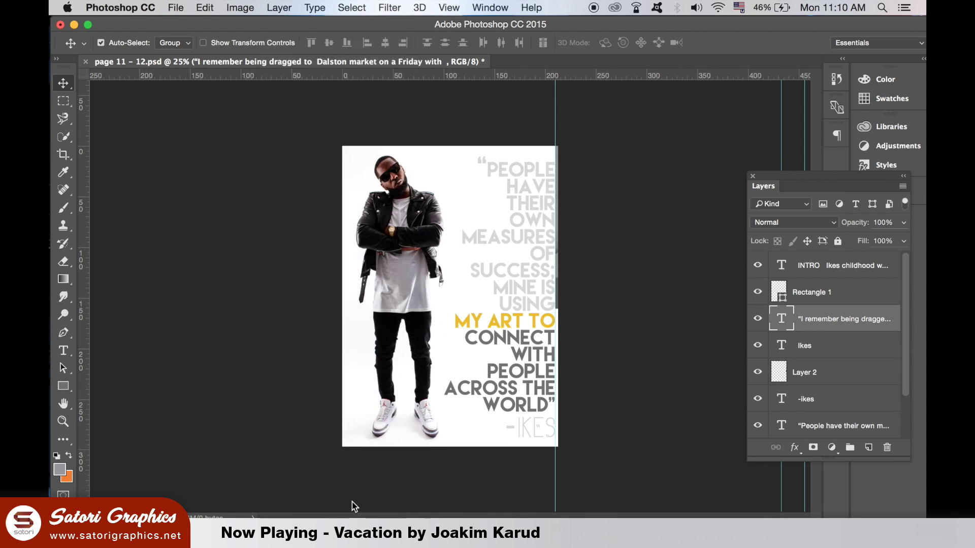
# Step: Save the flattened page under a separate file in JPEG format
pyautogui.click(176, 8)
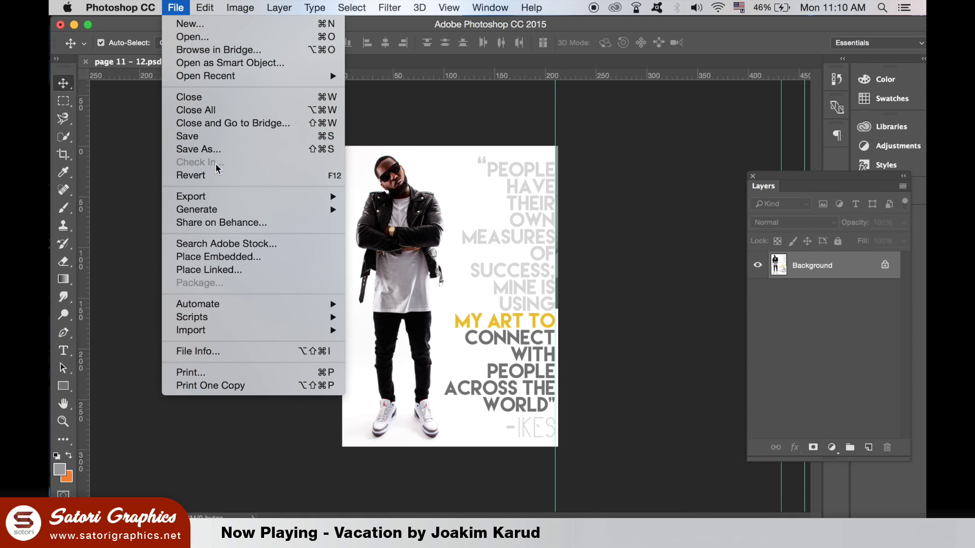
pyautogui.click(213, 150)
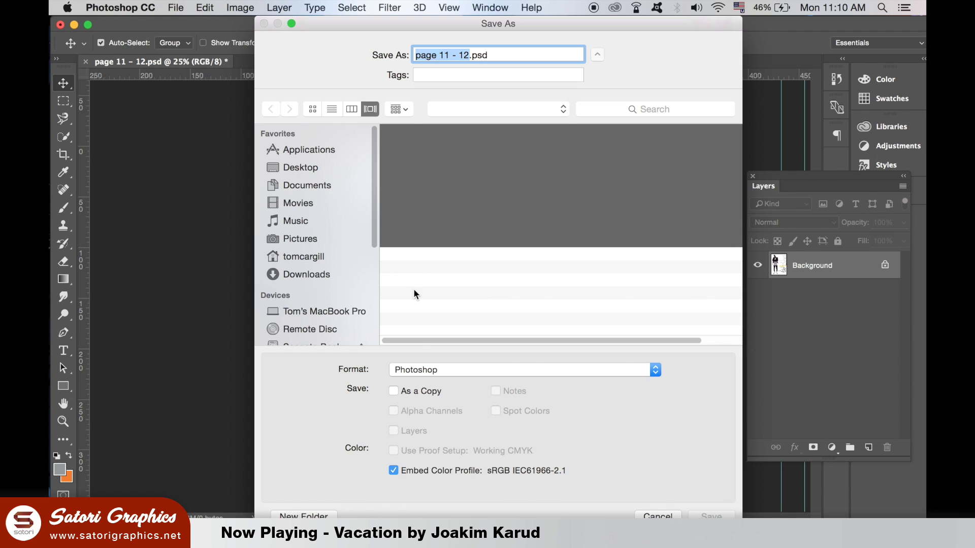
pyautogui.click(456, 371)
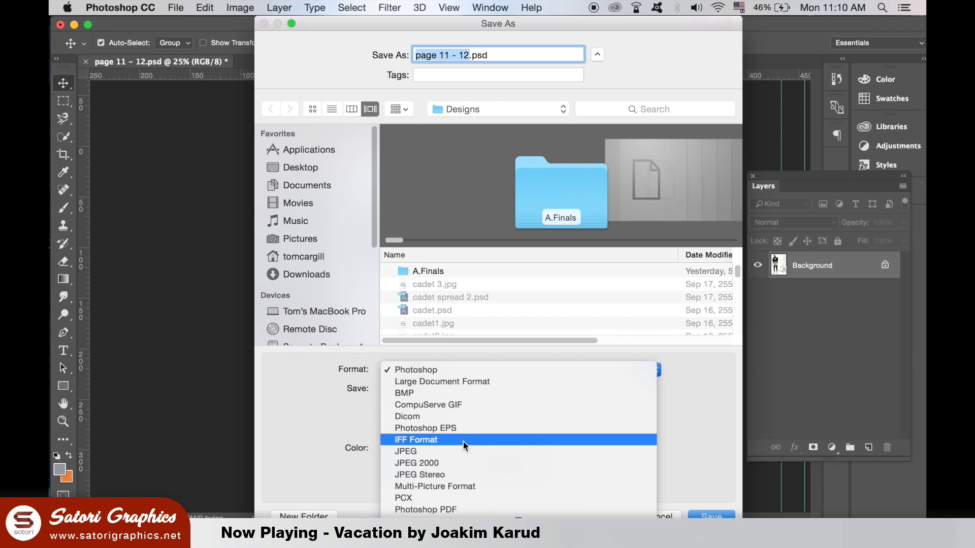
pyautogui.click(446, 451)
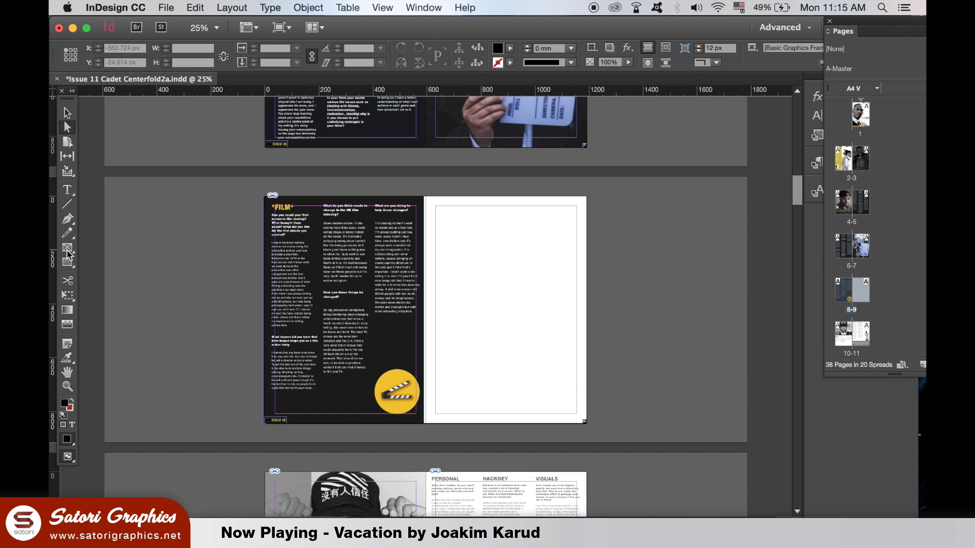
# Step: In InDesign, draw a rectangular image frame covering the whole blank page of spread 8-9
pyautogui.click(484, 247)
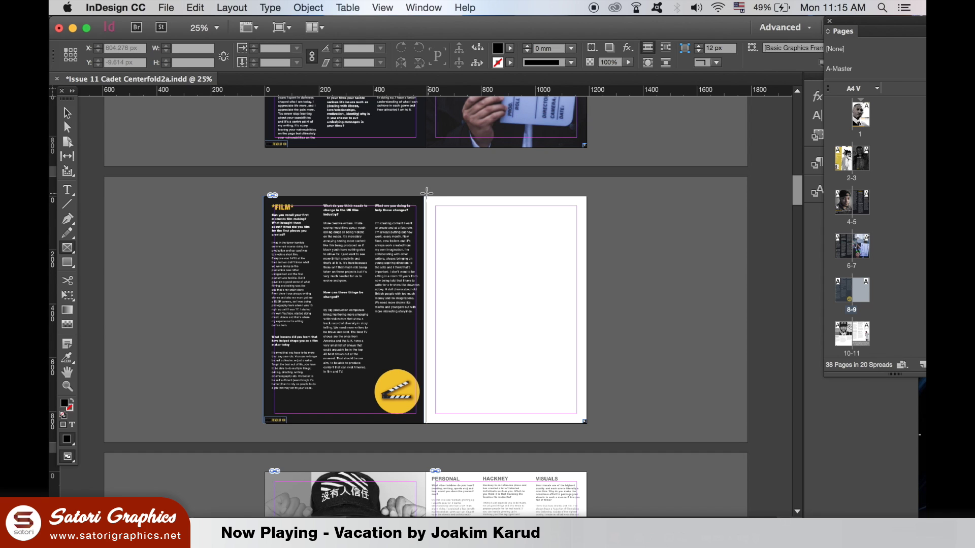
pyautogui.moveTo(424, 196); pyautogui.dragTo(587, 424)
pyautogui.click(67, 126)
# Step: Extend the image frame's spine-side edge to meet the dark text page, making the frame about 602 px wide
pyautogui.press('super+equal')
pyautogui.press('super+equal')
pyautogui.press('super+minus')
pyautogui.click(67, 113)
pyautogui.click(588, 278)
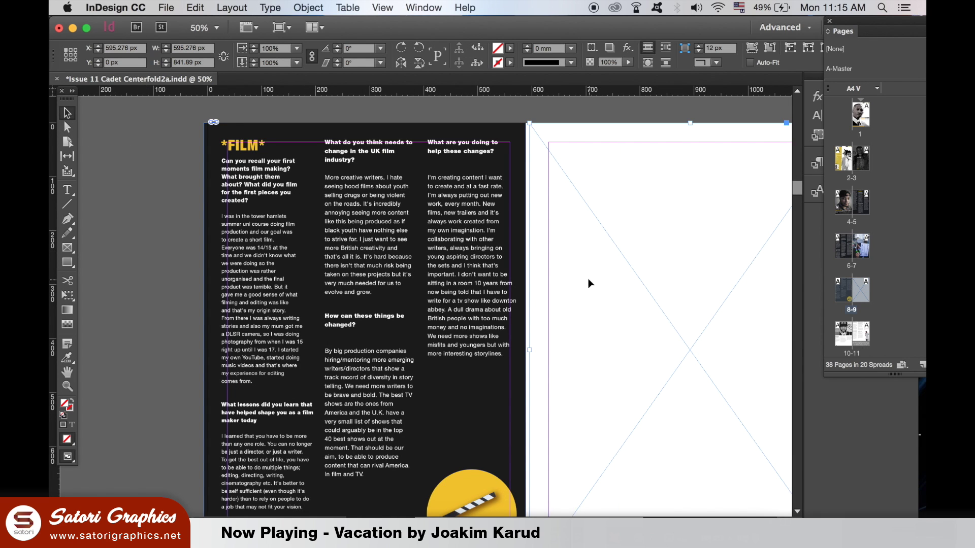
pyautogui.moveTo(530, 353); pyautogui.dragTo(523, 352)
# Step: Place the image "page 11jpg" from the A.Finals folder into the frame and check the full spread
pyautogui.click(68, 127)
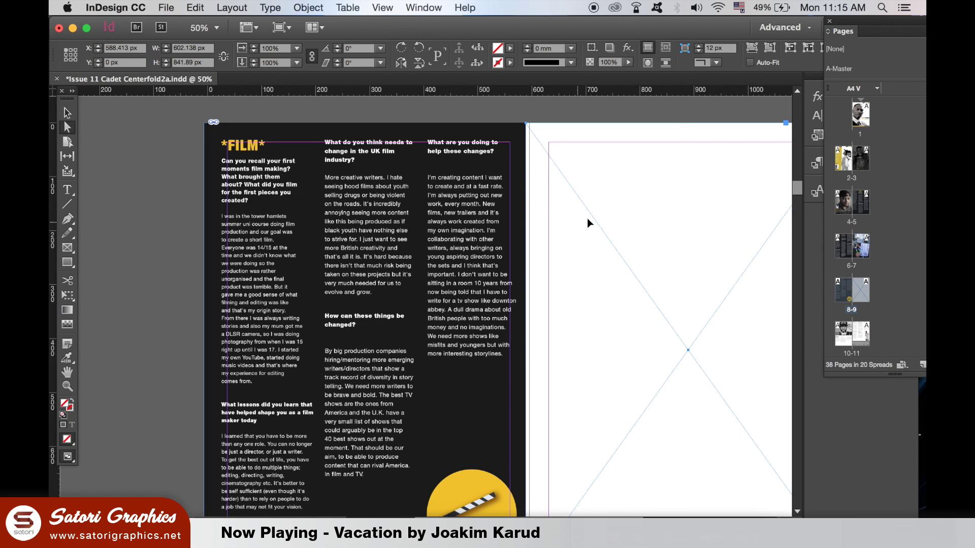
pyautogui.click(177, 4)
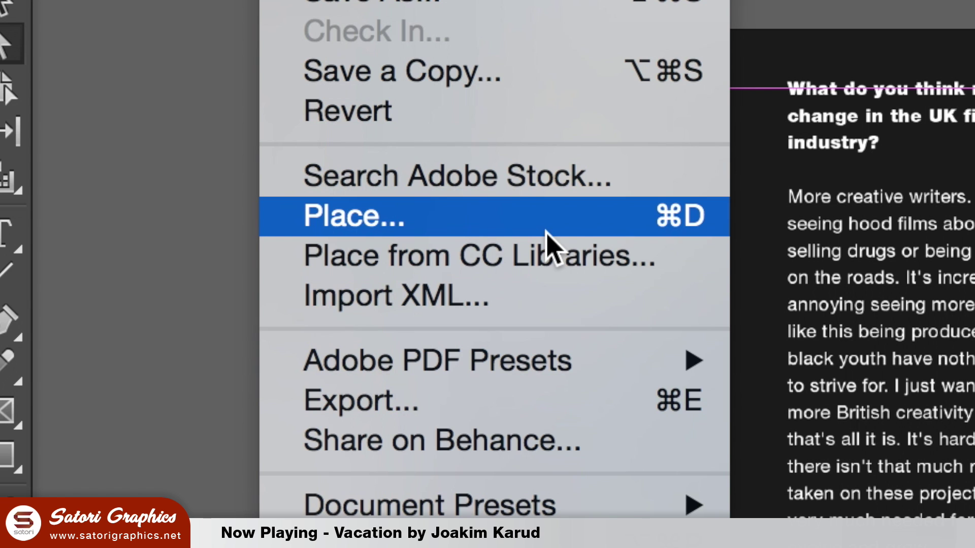
pyautogui.click(546, 231)
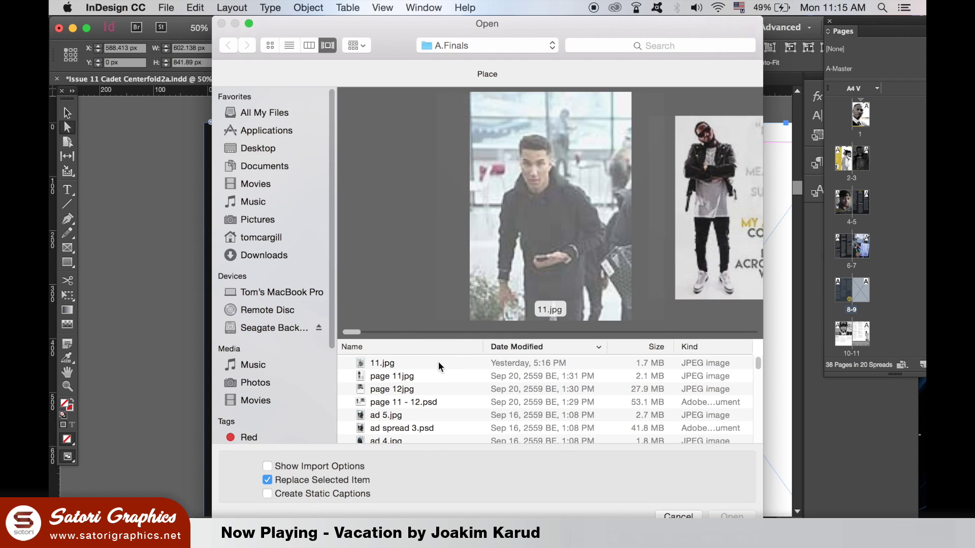
pyautogui.click(438, 362)
pyautogui.click(460, 376)
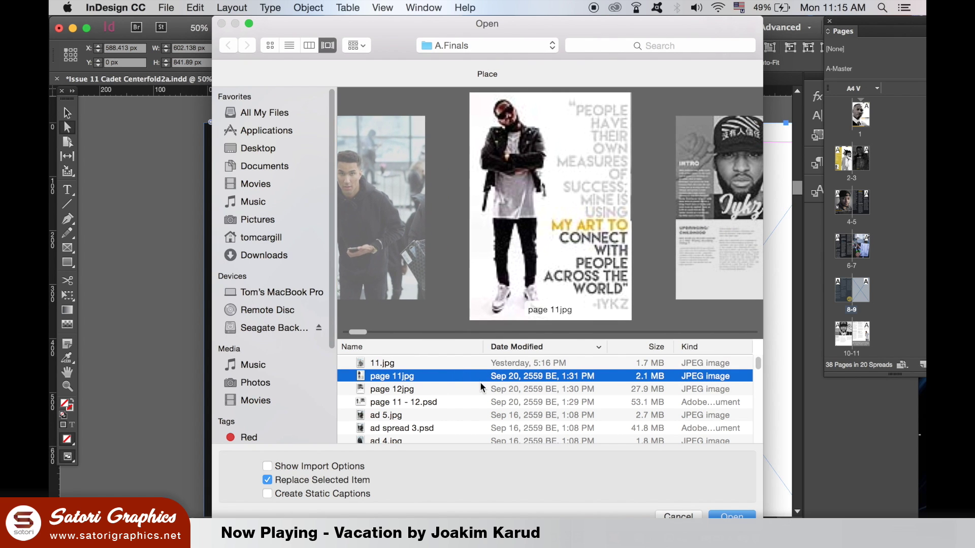
pyautogui.press('Return')
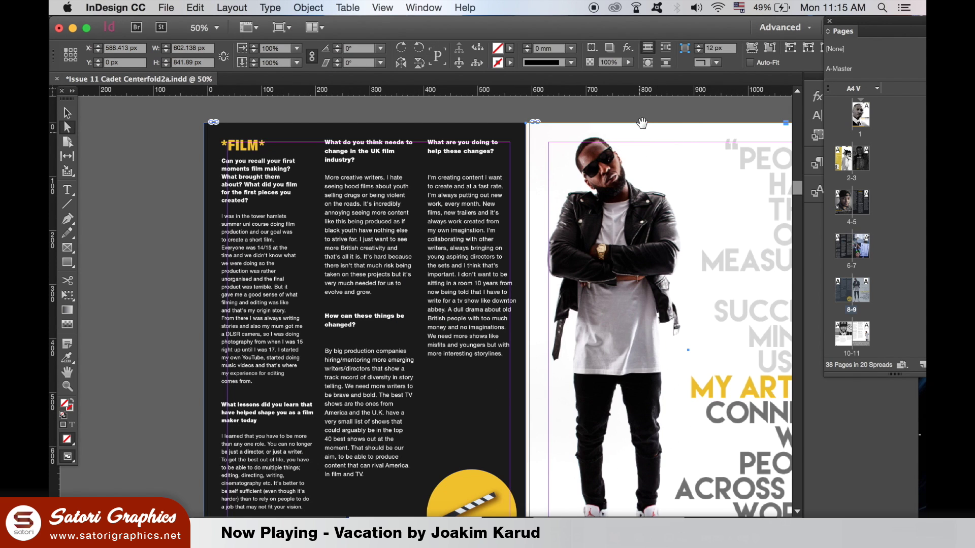
pyautogui.press('super+minus')
pyautogui.scroll(-1, 635, 185)
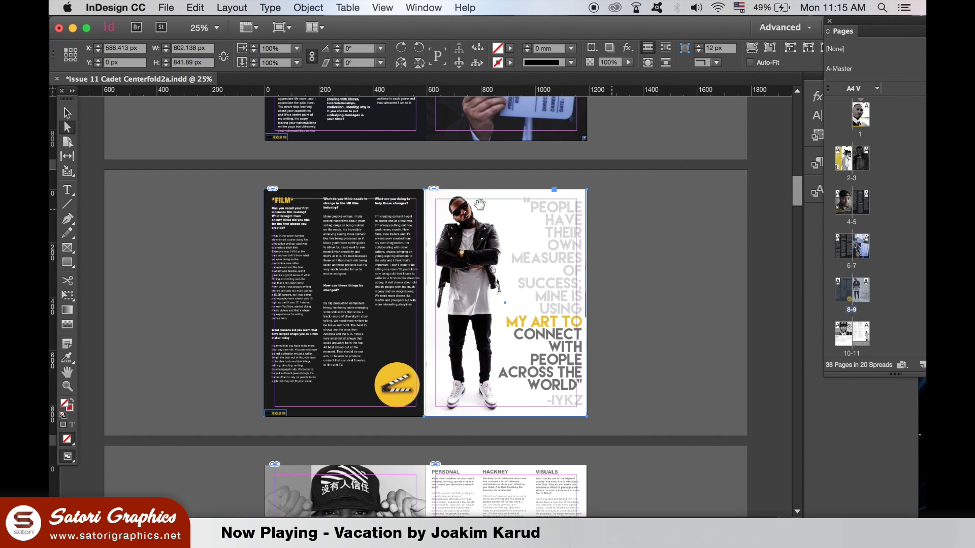
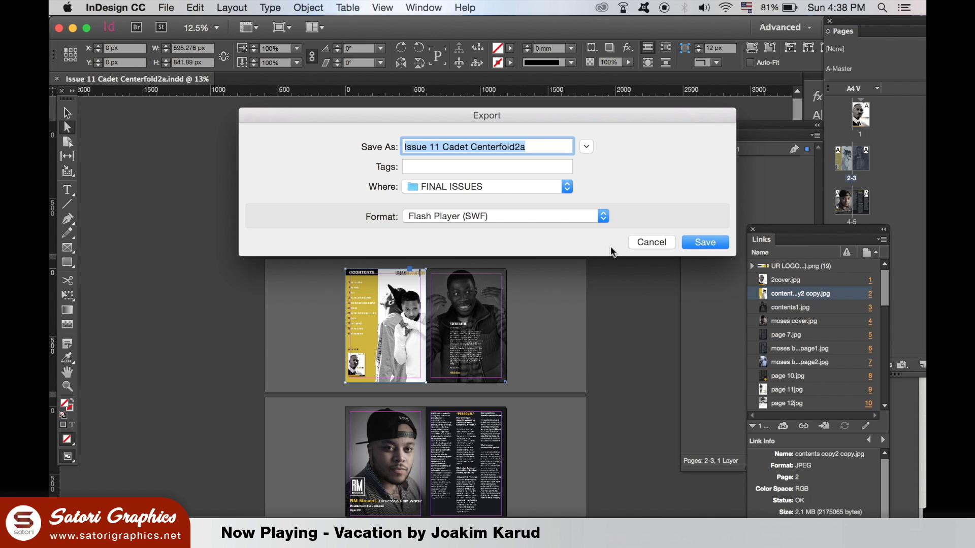
# Step: Export the magazine as "Issue 11 Cadet Centerfold2a" to the FINAL ISSUES folder in Flash Player (SWF) format
pyautogui.click(603, 216)
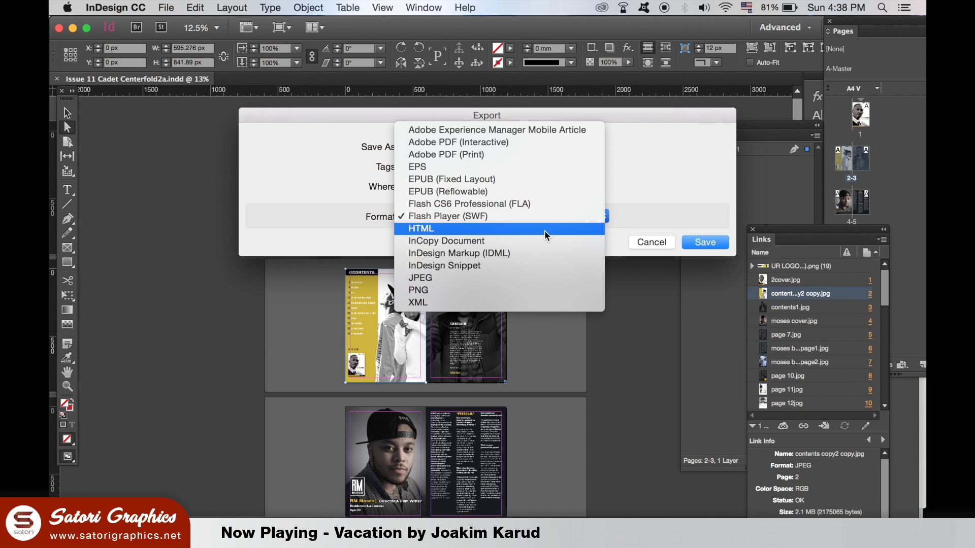
pyautogui.click(550, 216)
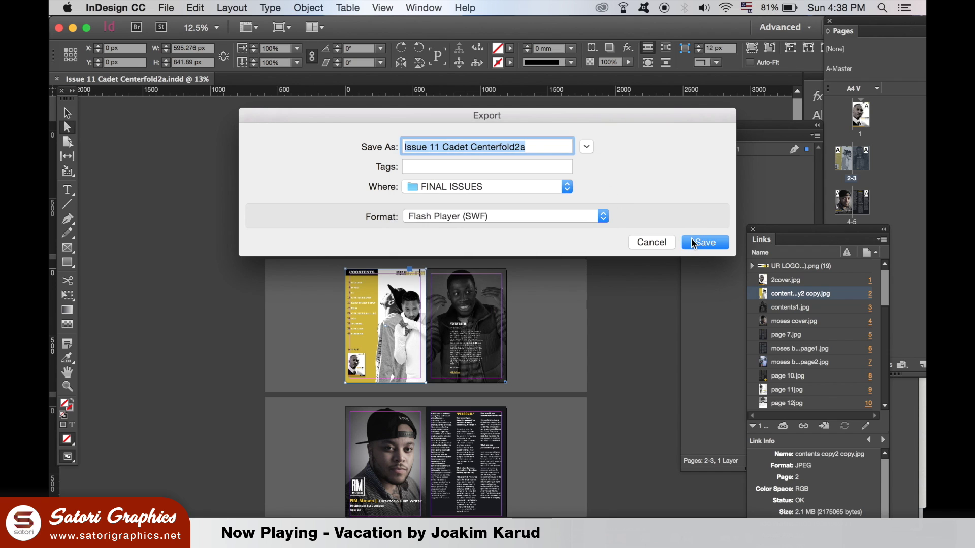
pyautogui.click(692, 242)
pyautogui.click(629, 484)
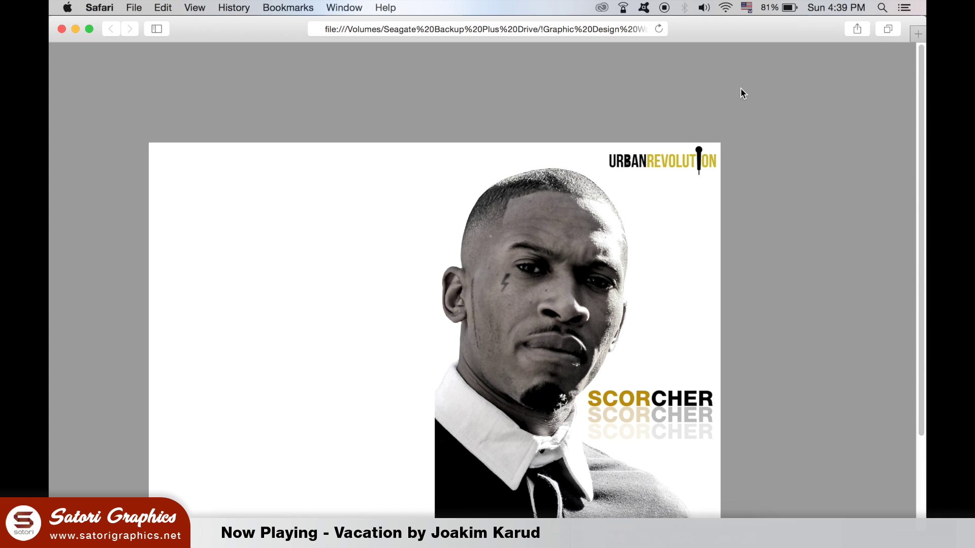
# Step: Preview the exported magazine in the browser, turning from the cover to the contents spread
pyautogui.moveTo(919, 89); pyautogui.dragTo(921, 130)
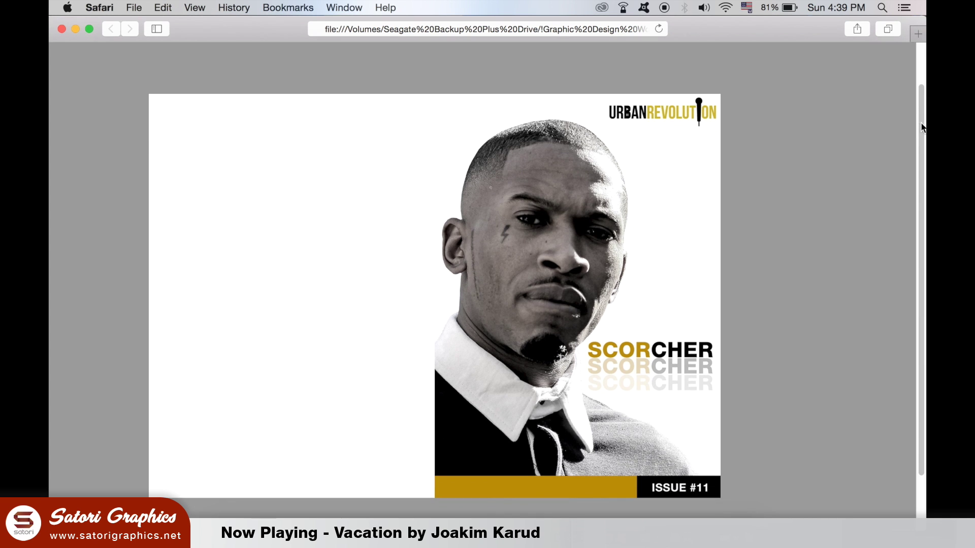
pyautogui.click(717, 98)
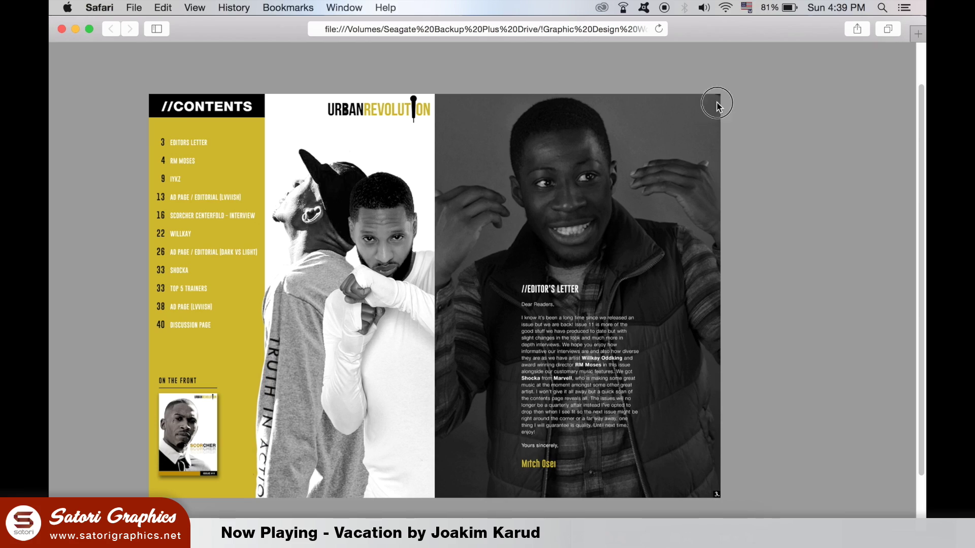
pyautogui.click(460, 245)
pyautogui.click(463, 208)
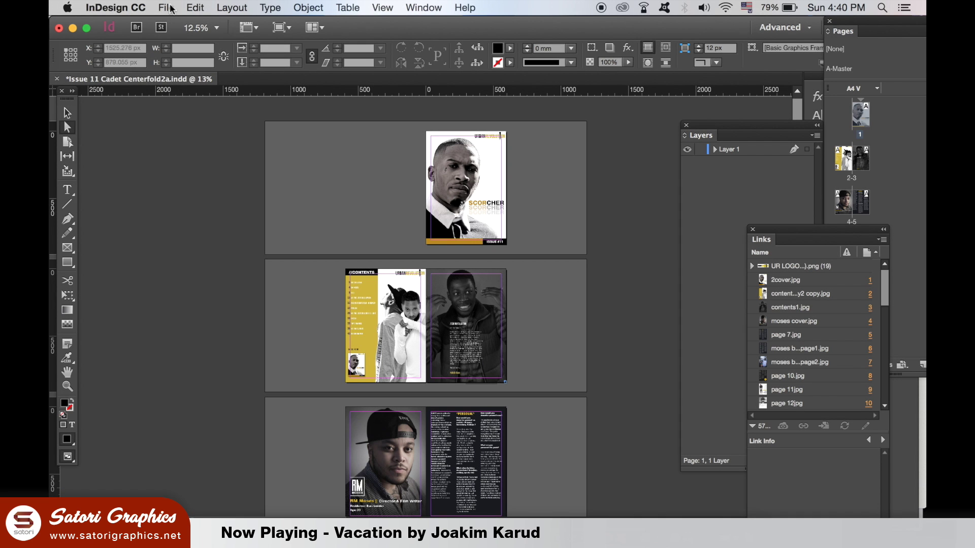
# Step: Export the magazine as "Issue 11 Cadet Centerfold2a" in Adobe PDF (Interactive) format as spreads, with Maximum JPEG quality at 300 ppi, and view the PDF
pyautogui.click(170, 9)
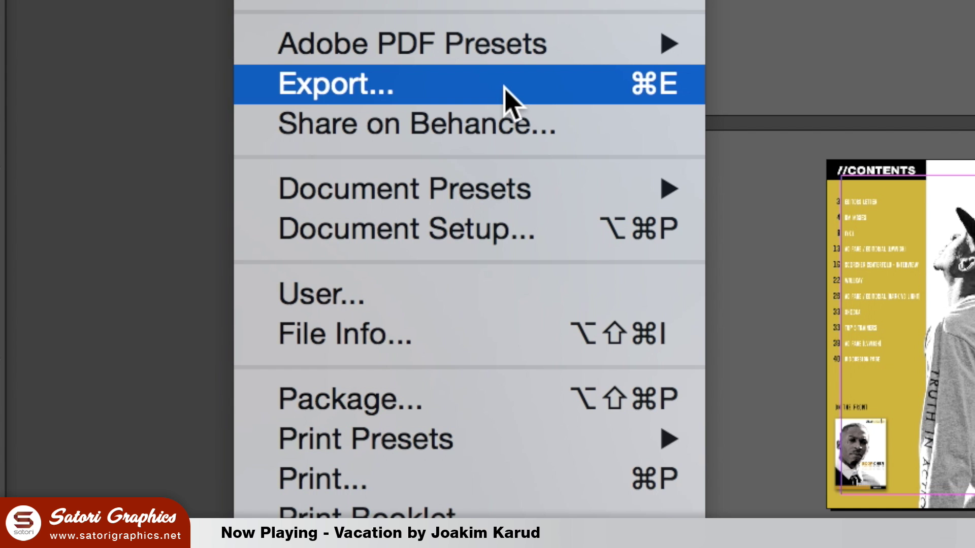
pyautogui.click(505, 89)
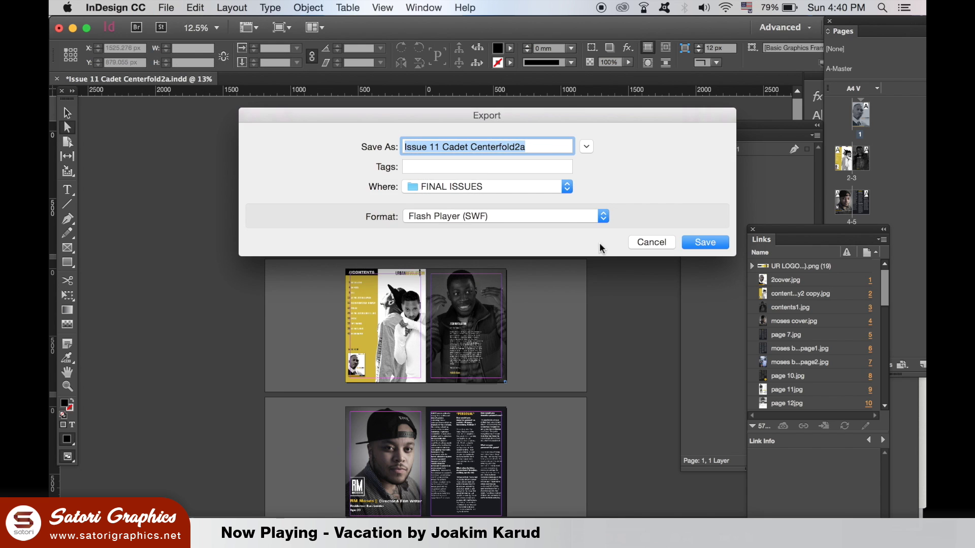
pyautogui.click(601, 217)
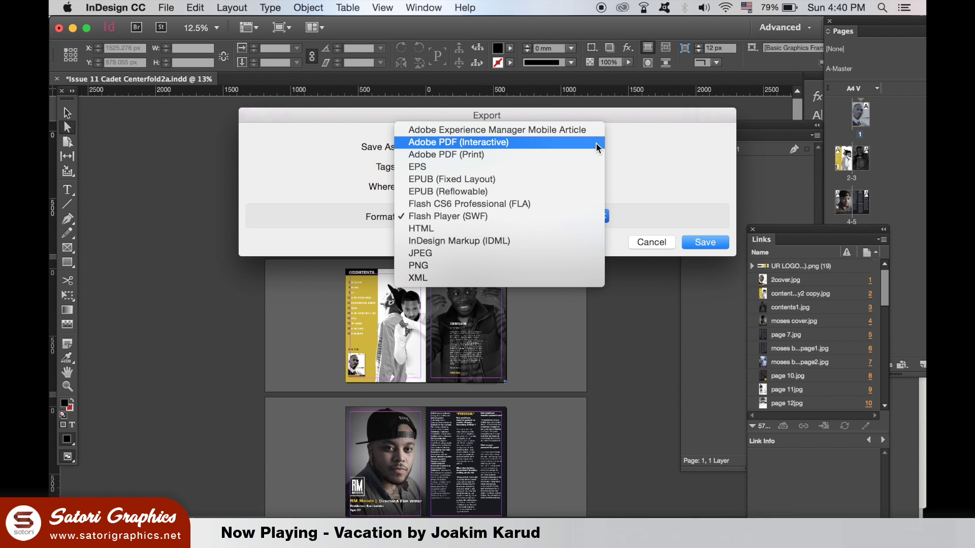
pyautogui.click(732, 132)
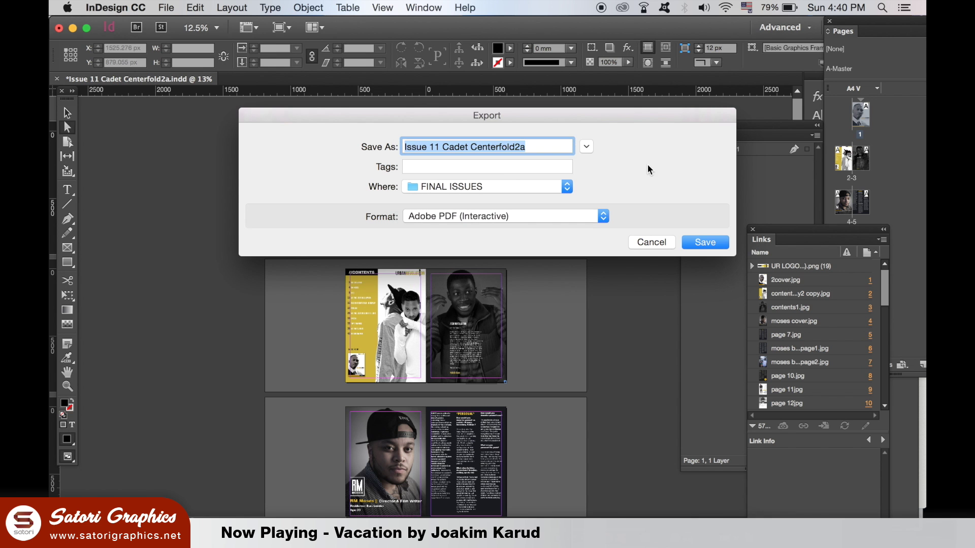
pyautogui.click(708, 242)
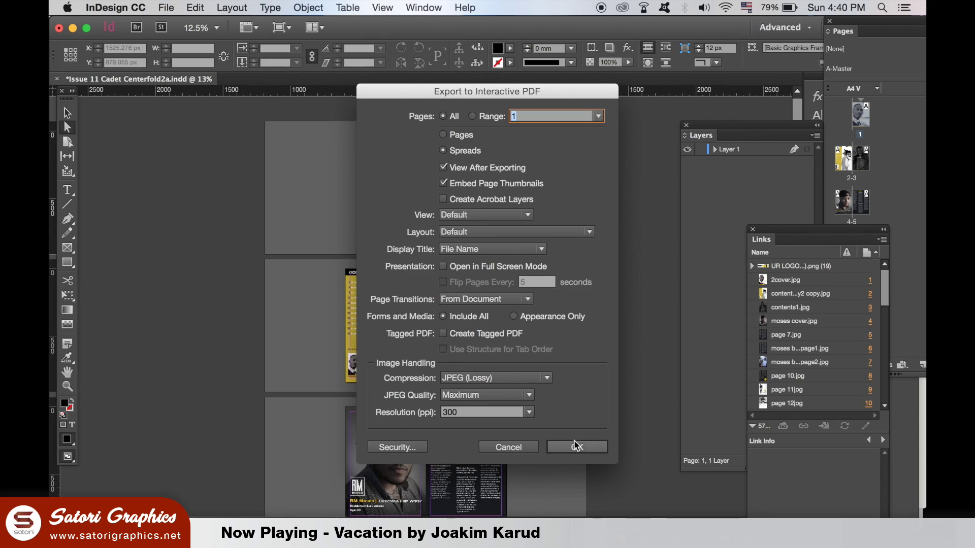
pyautogui.click(608, 507)
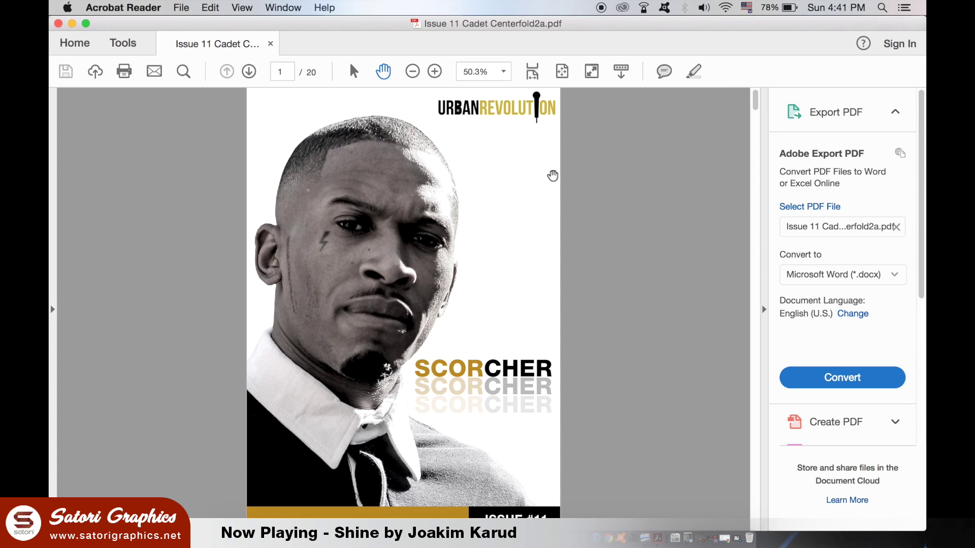
pyautogui.scroll(-3, 552, 175)
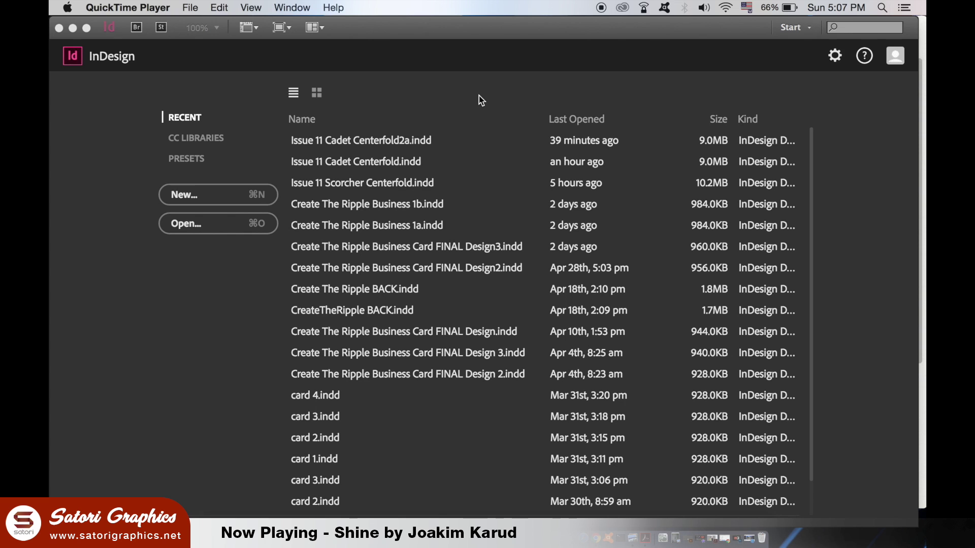
# Step: In InDesign, set up a new print document with 20 facing pages, A4 page size and 3 columns
pyautogui.click(166, 8)
pyautogui.moveTo(203, 23)
pyautogui.click(371, 28)
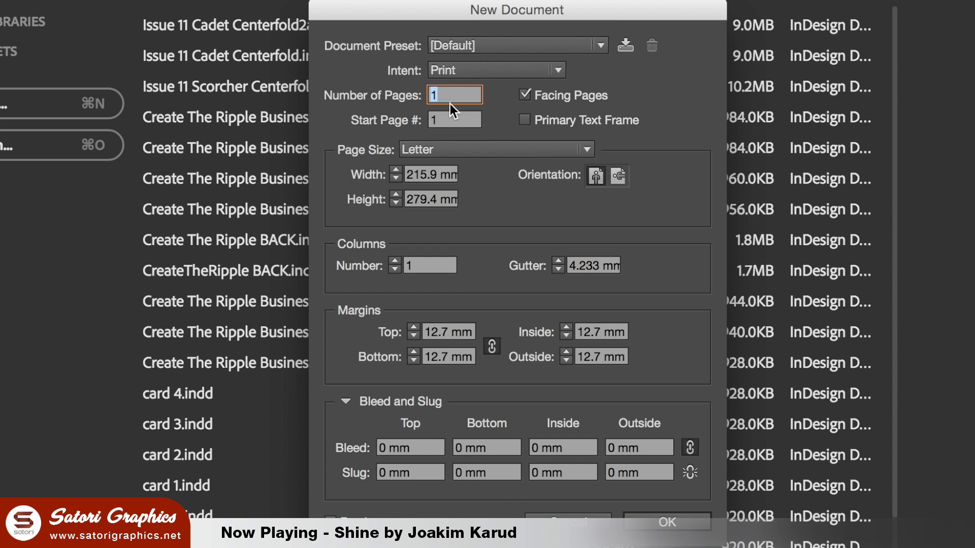
pyautogui.write('20')
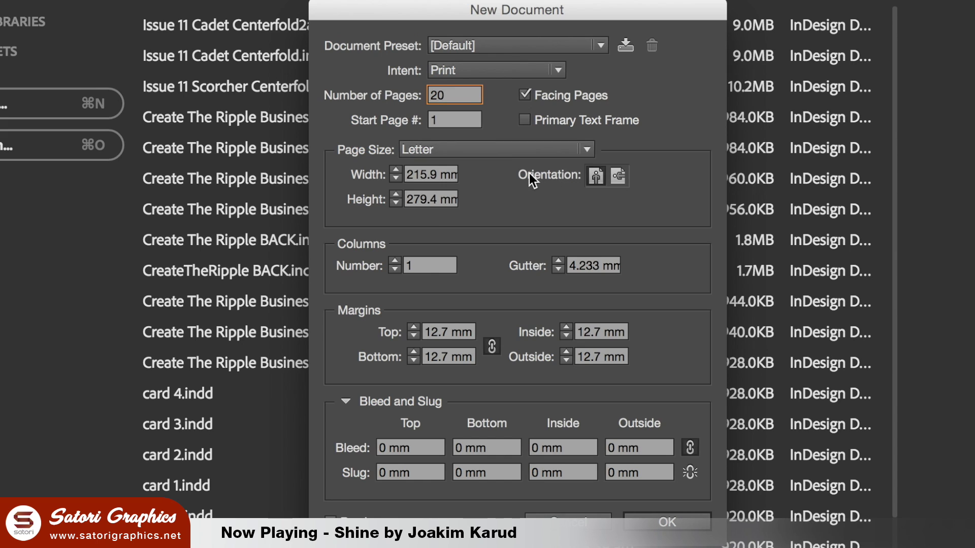
pyautogui.click(509, 150)
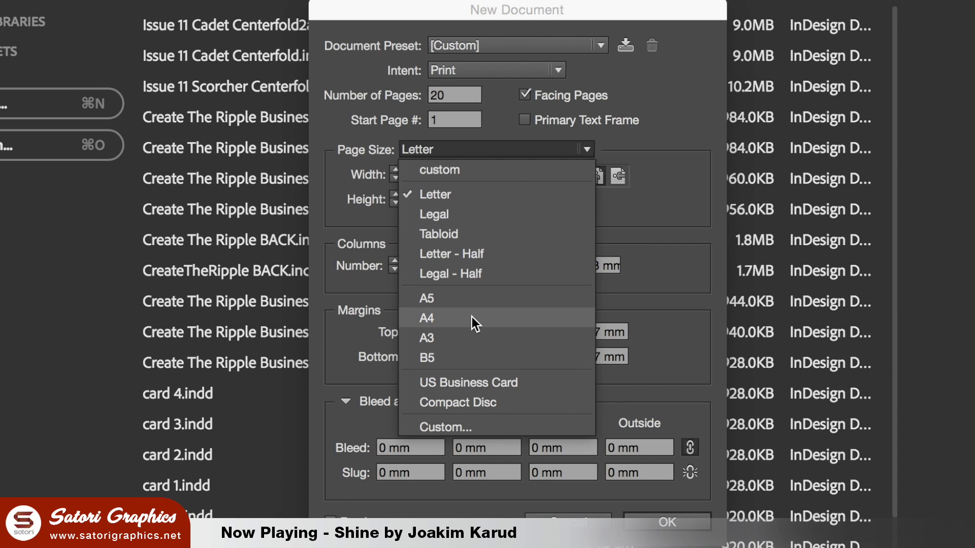
pyautogui.click(471, 319)
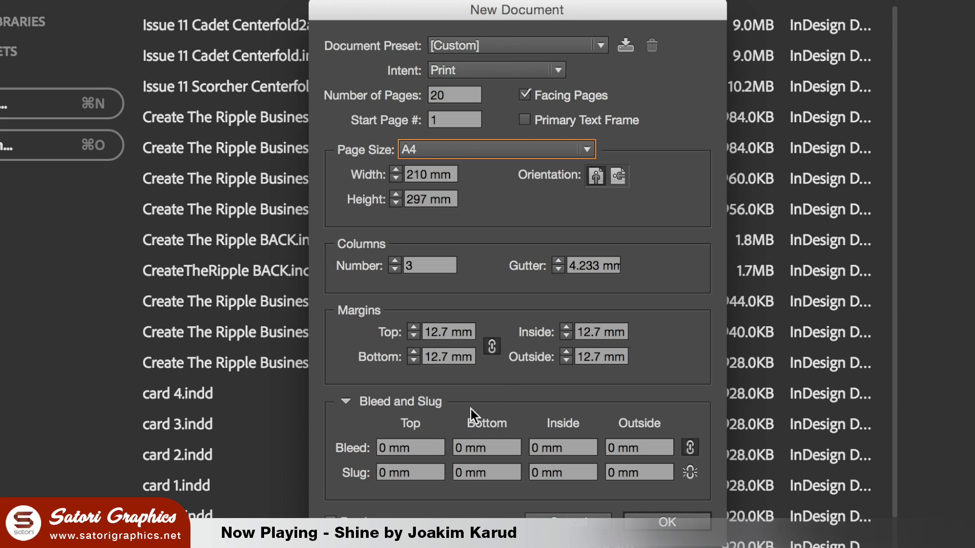
# Step: Set a 3 mm bleed on all sides, create the document and look over its blank spreads
pyautogui.doubleClick(381, 448)
pyautogui.write('3')
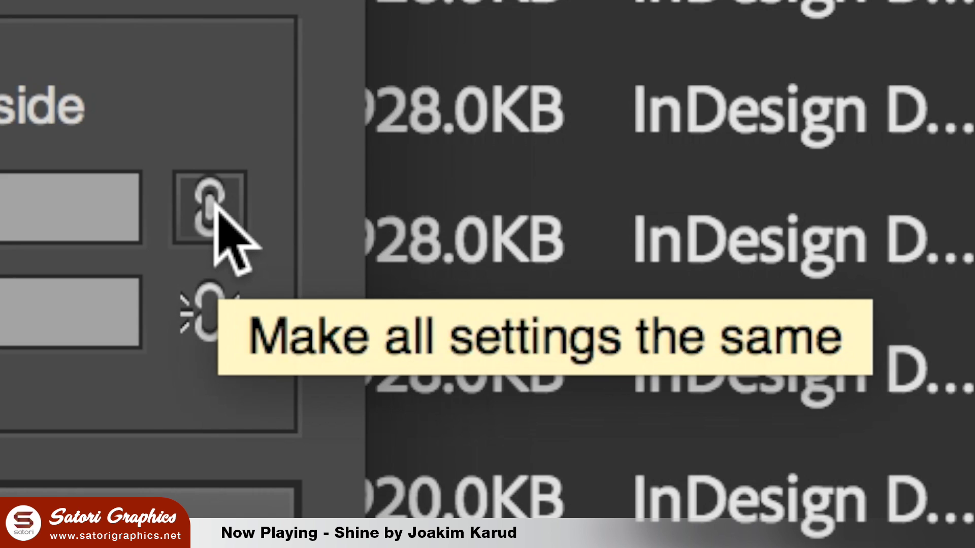
pyautogui.click(213, 206)
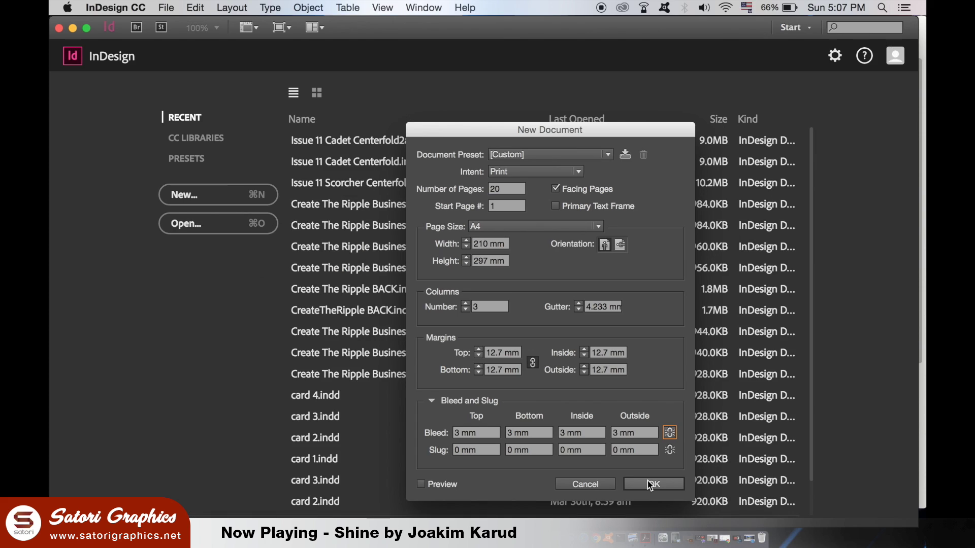
pyautogui.click(661, 524)
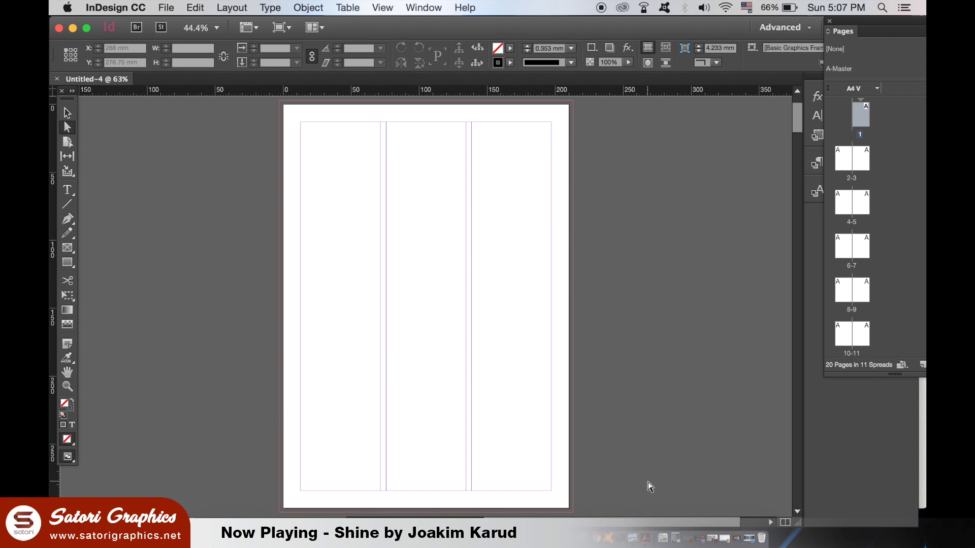
pyautogui.press('super+minus')
pyautogui.click(592, 328)
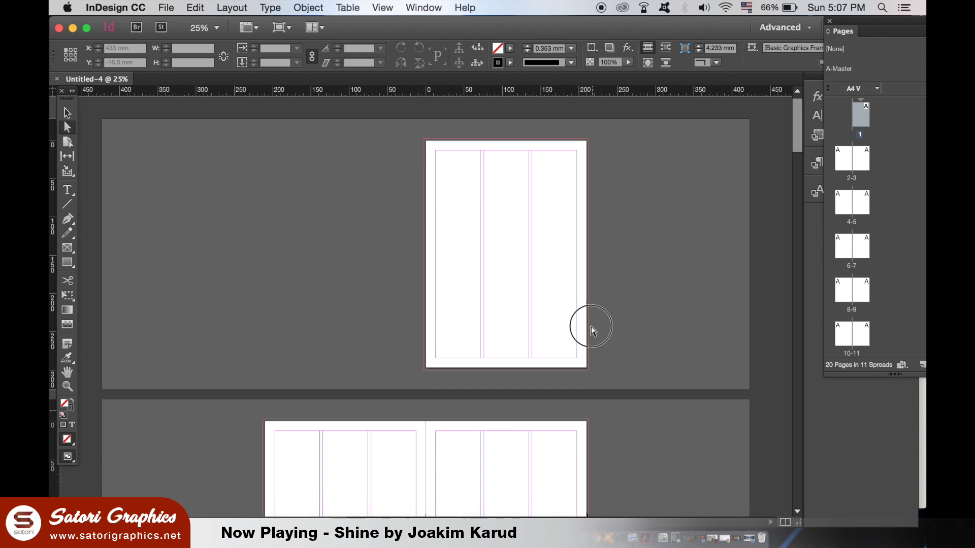
pyautogui.scroll(-5, 592, 327)
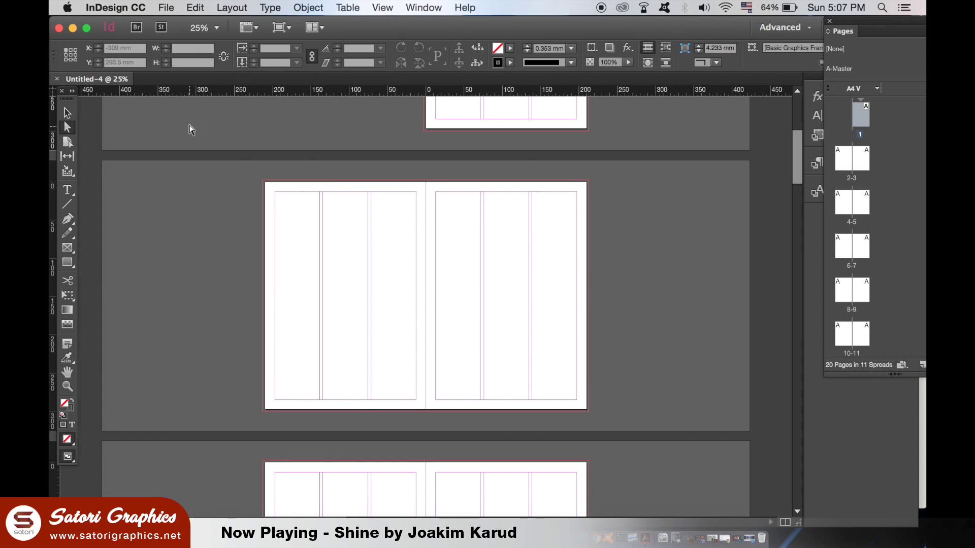
# Step: Open the Insert Pages command for the 20-page document
pyautogui.click(116, 8)
pyautogui.moveTo(153, 37)
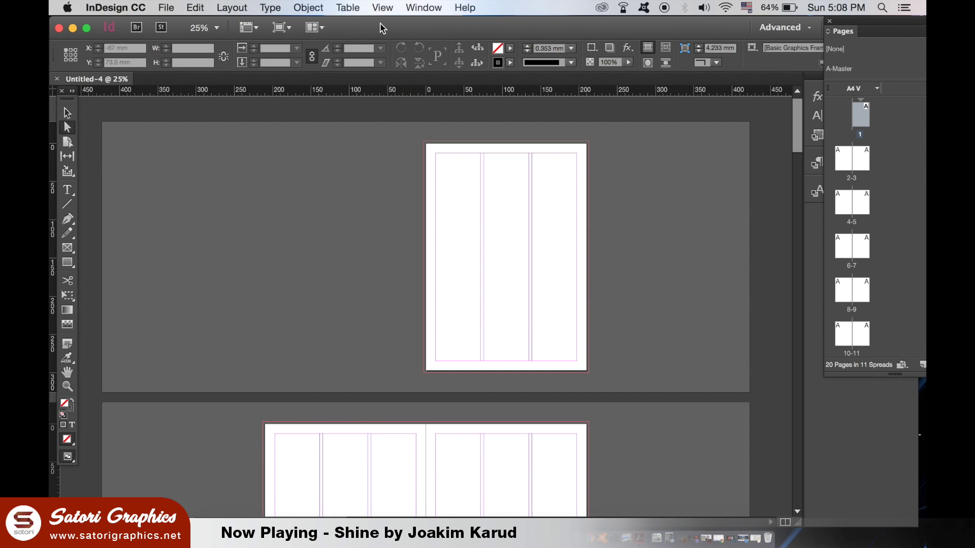
pyautogui.click(382, 7)
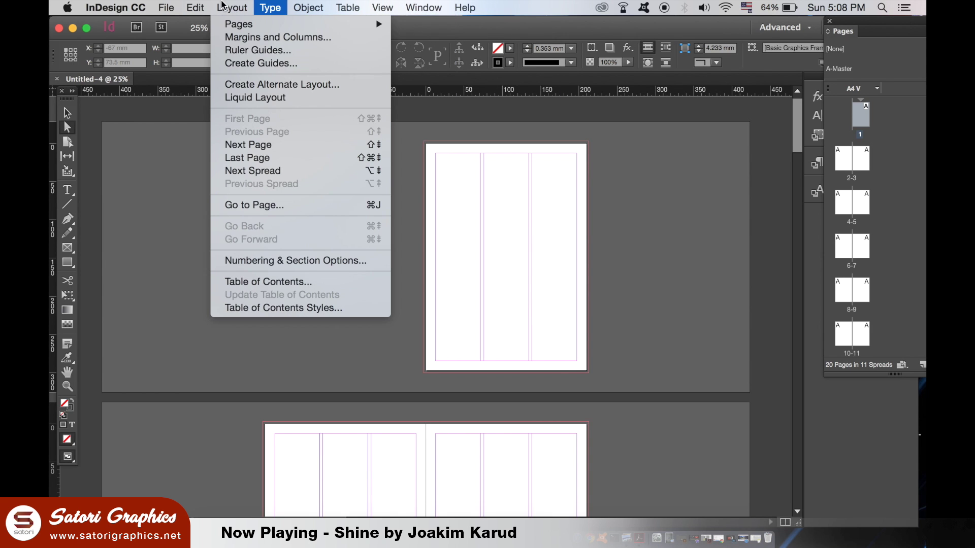
pyautogui.moveTo(270, 7)
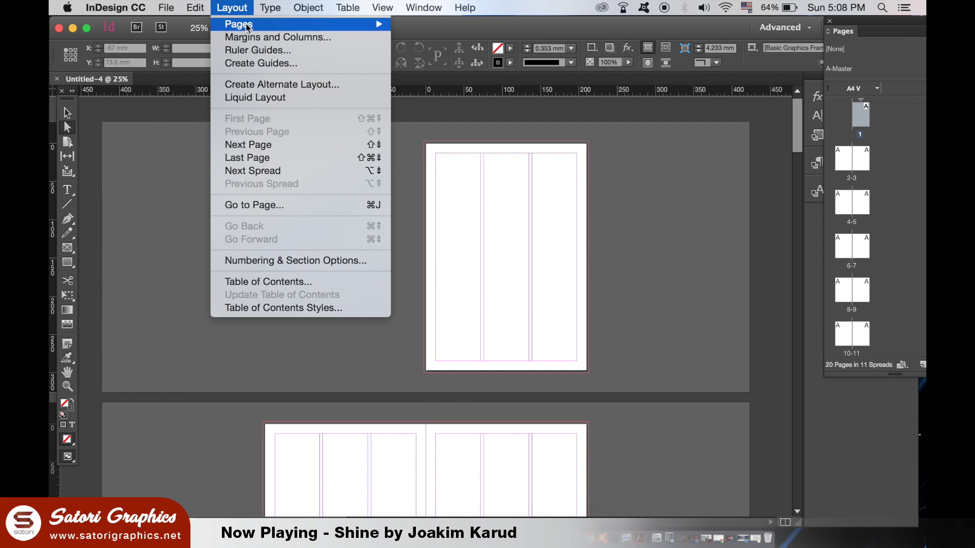
pyautogui.moveTo(312, 24)
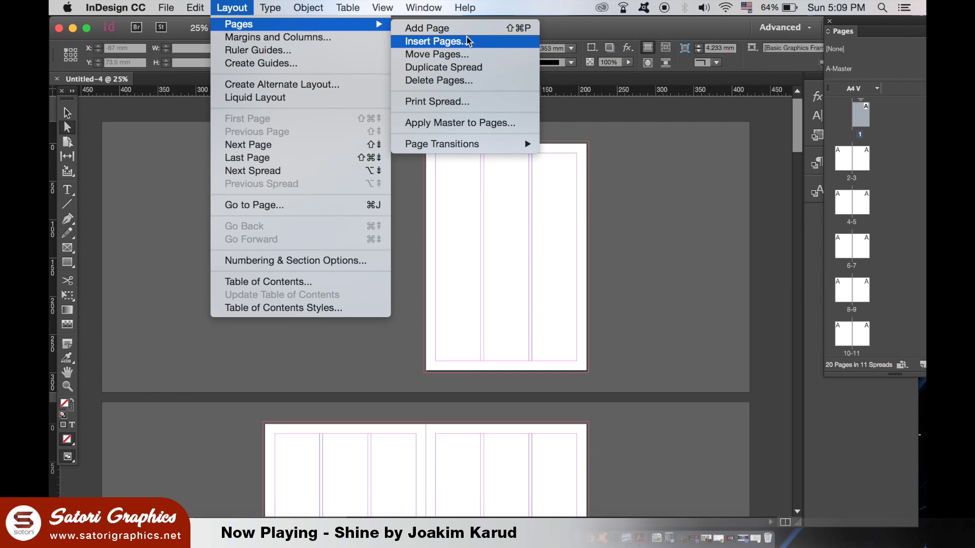
pyautogui.click(485, 43)
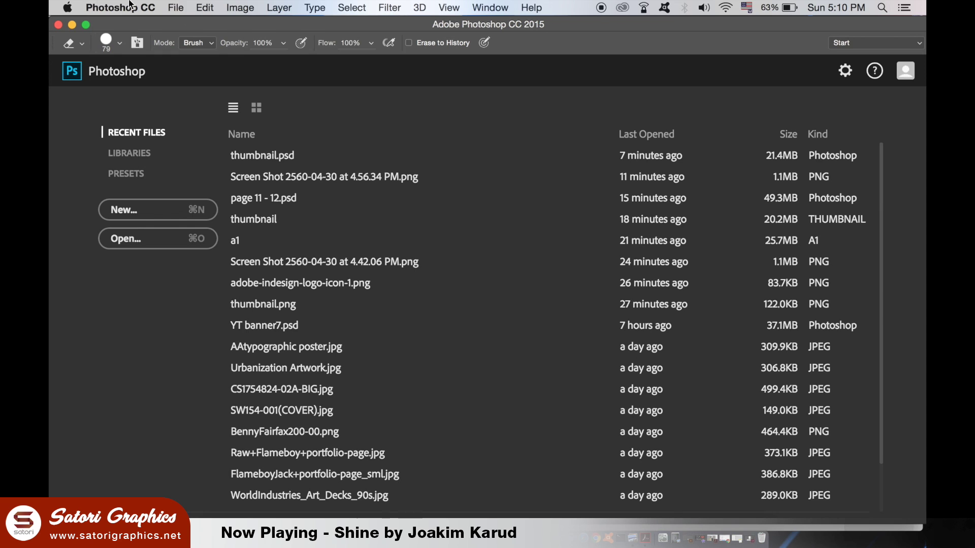
# Step: In Photoshop, create a new A3 document, 297 × 420 mm at 300 pixels/inch, in CMYK Color with a white background
pyautogui.click(176, 7)
pyautogui.click(198, 24)
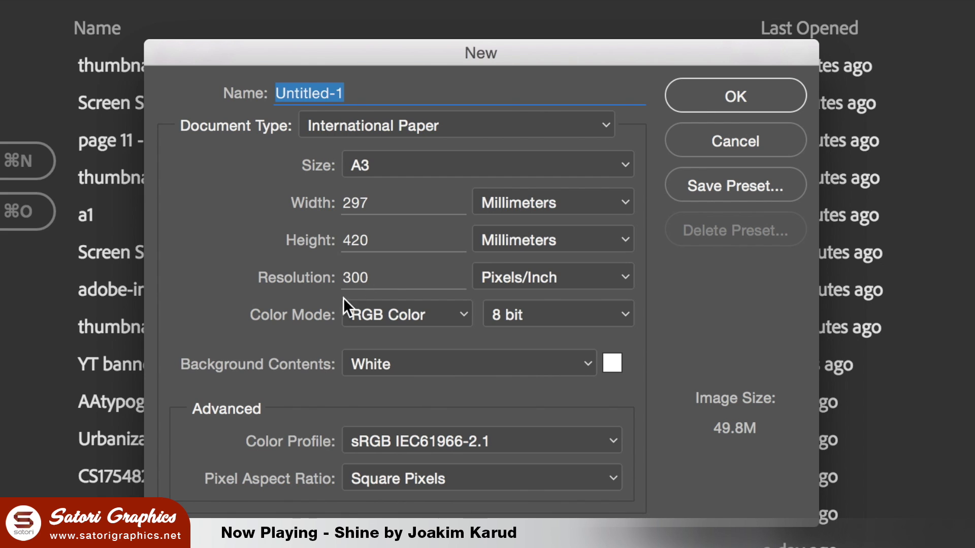
pyautogui.click(446, 315)
pyautogui.click(433, 334)
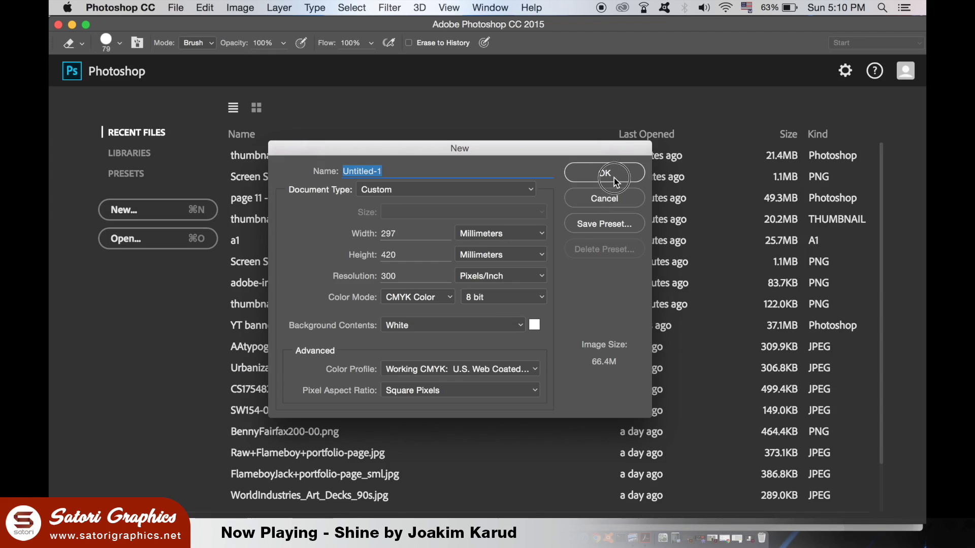
pyautogui.click(735, 95)
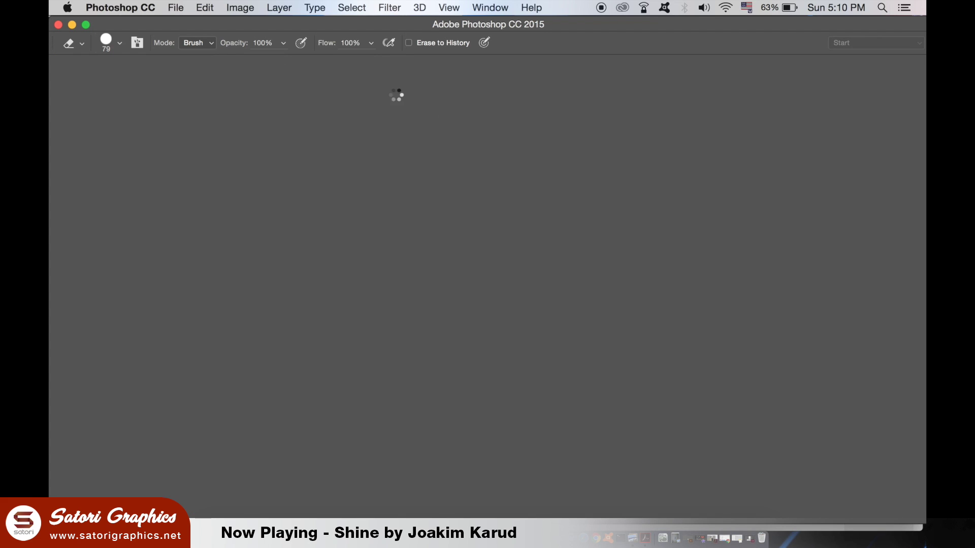
# Step: Rotate the blank A3 canvas 90° clockwise into landscape orientation
pyautogui.click(240, 7)
pyautogui.moveTo(288, 140)
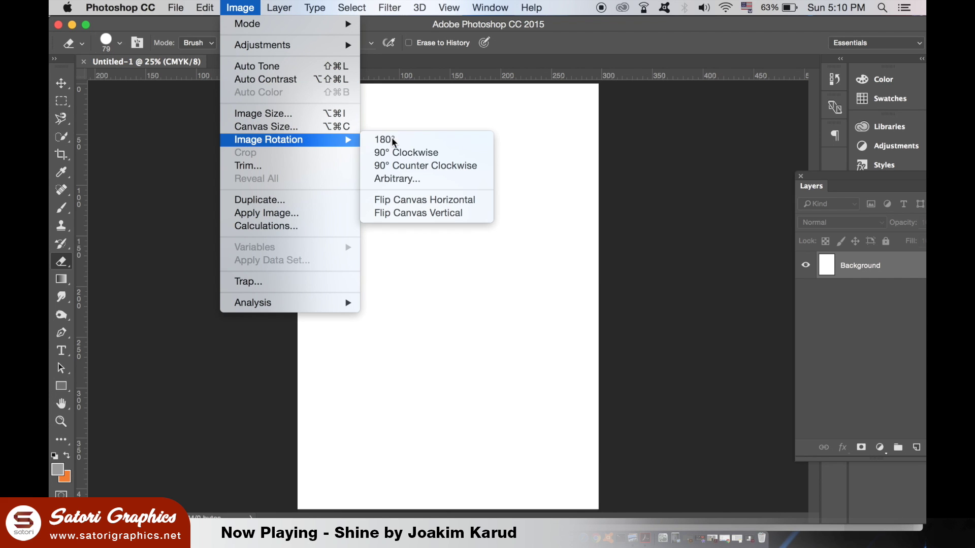
pyautogui.click(425, 152)
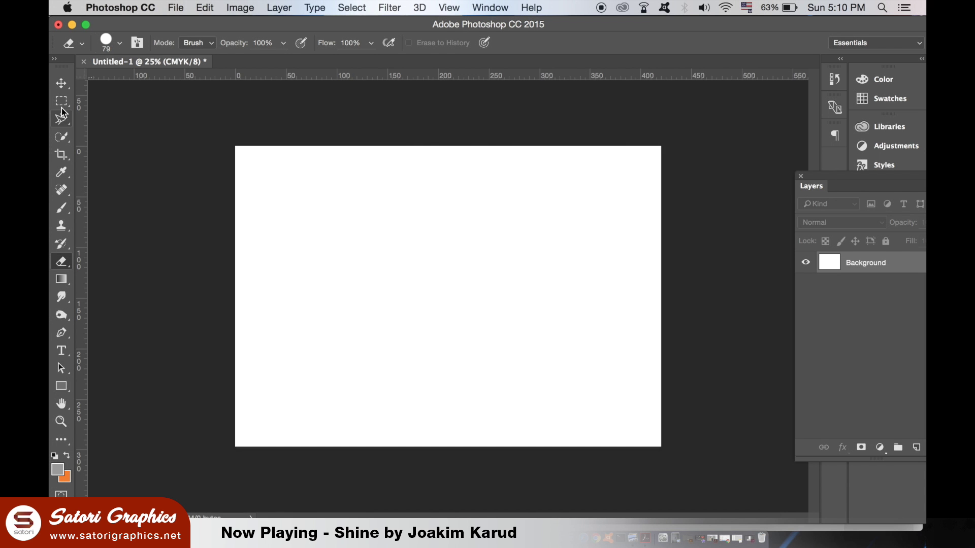
# Step: Place a vertical guide at the middle of the spread and guides along all four canvas edges
pyautogui.click(61, 83)
pyautogui.moveTo(81, 101); pyautogui.dragTo(451, 206)
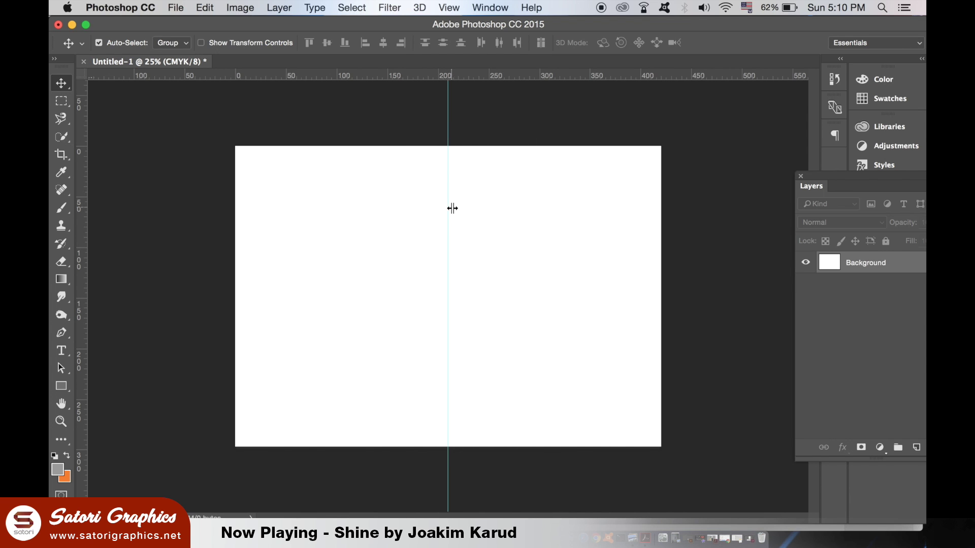
pyautogui.click(233, 6)
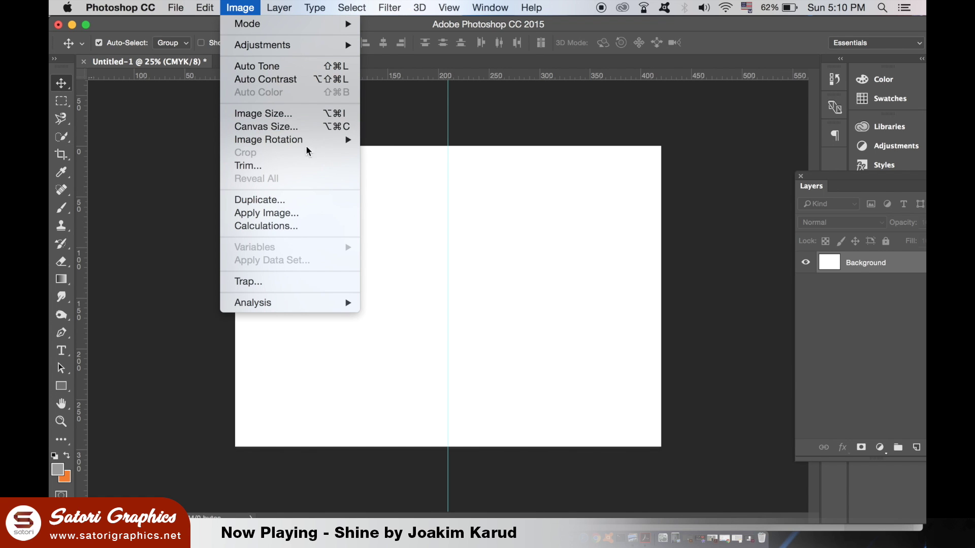
pyautogui.click(192, 151)
pyautogui.moveTo(77, 150); pyautogui.dragTo(235, 157)
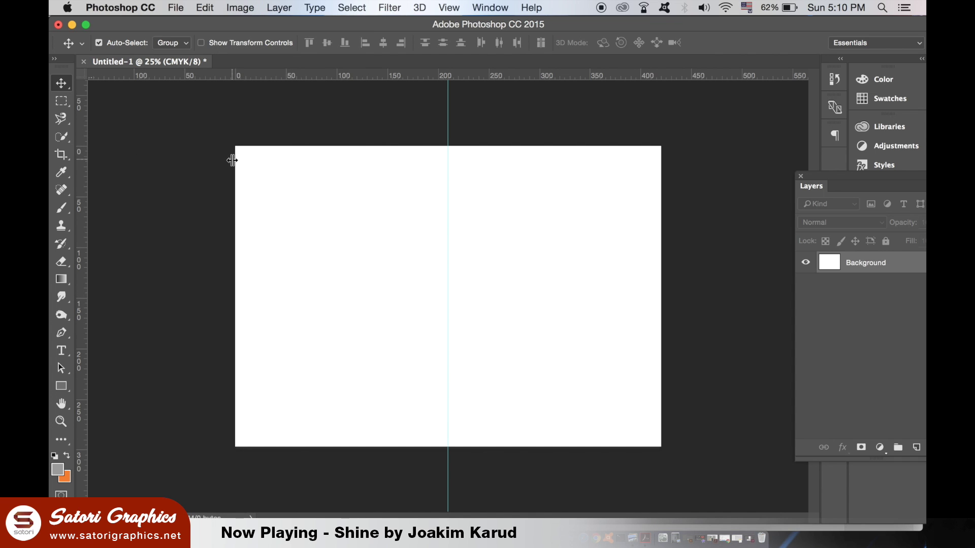
pyautogui.moveTo(292, 82); pyautogui.dragTo(291, 146)
pyautogui.moveTo(308, 77); pyautogui.dragTo(332, 447)
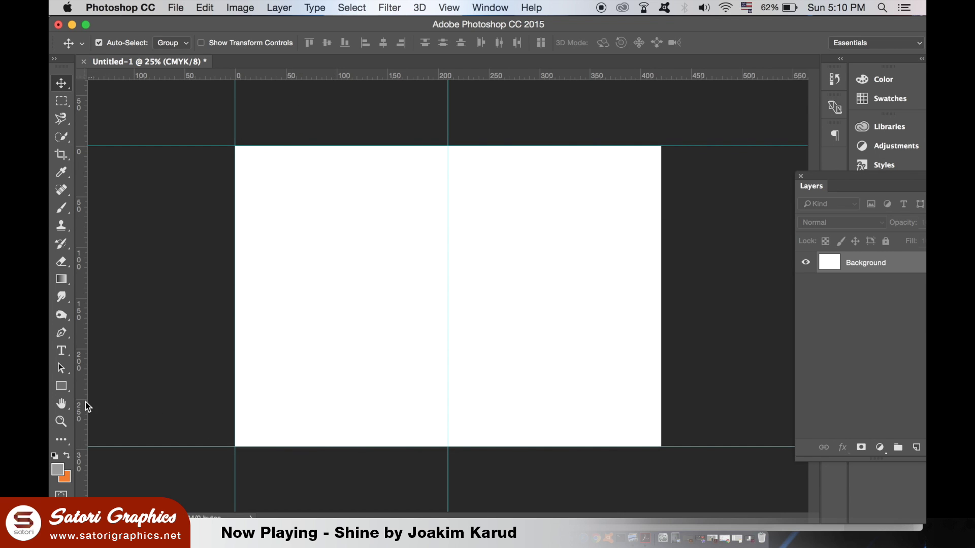
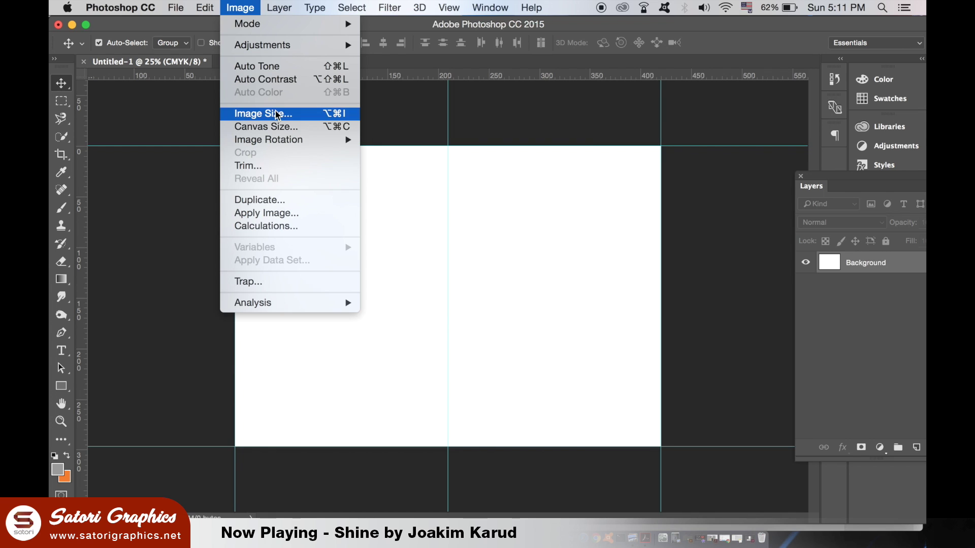
# Step: Enlarge the canvas by a relative 6 mm in both width and height, keeping it centred
pyautogui.click(283, 133)
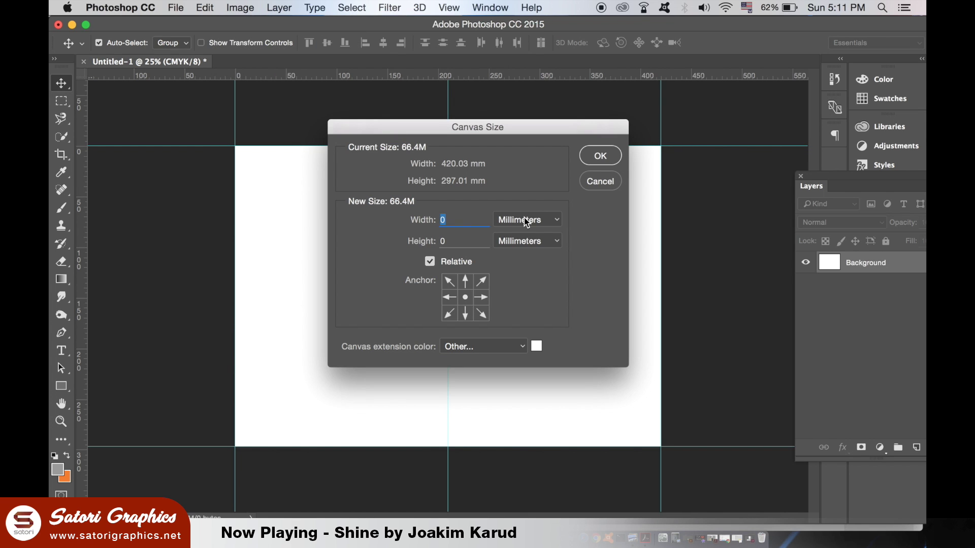
pyautogui.press('Tab')
pyautogui.write('6')
pyautogui.click(587, 162)
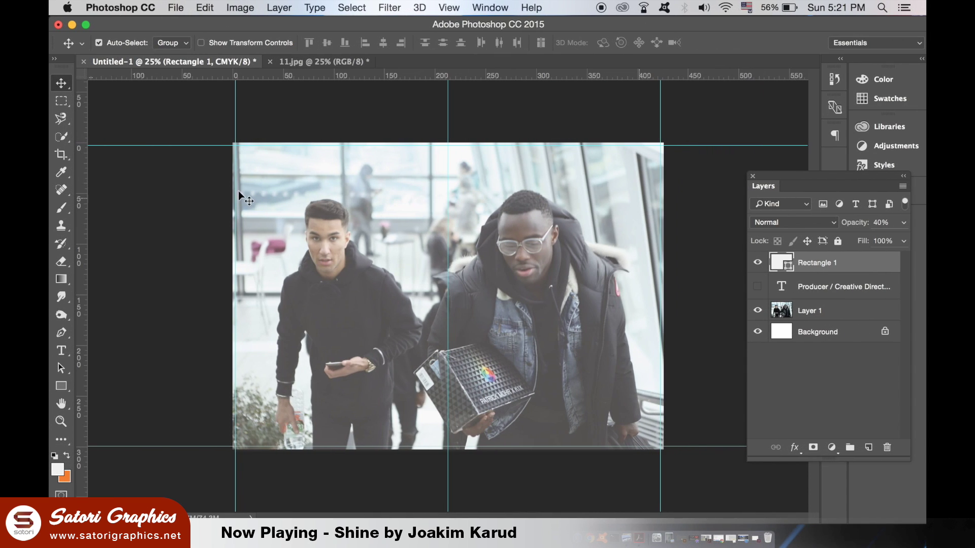
# Step: Crop the finished photo spread at the centre guide, keeping only the page with the man holding a phone
pyautogui.click(62, 154)
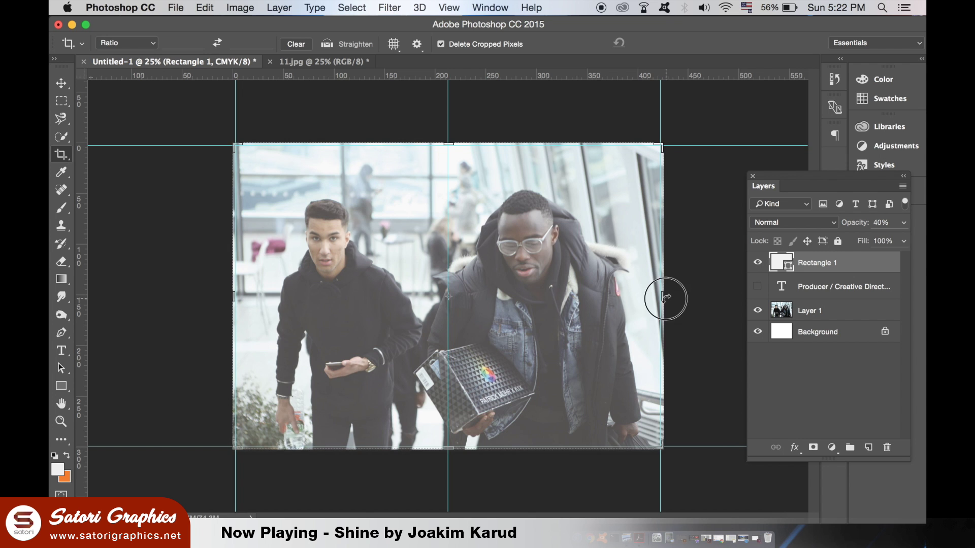
pyautogui.moveTo(665, 298); pyautogui.dragTo(558, 294)
pyautogui.press('Return')
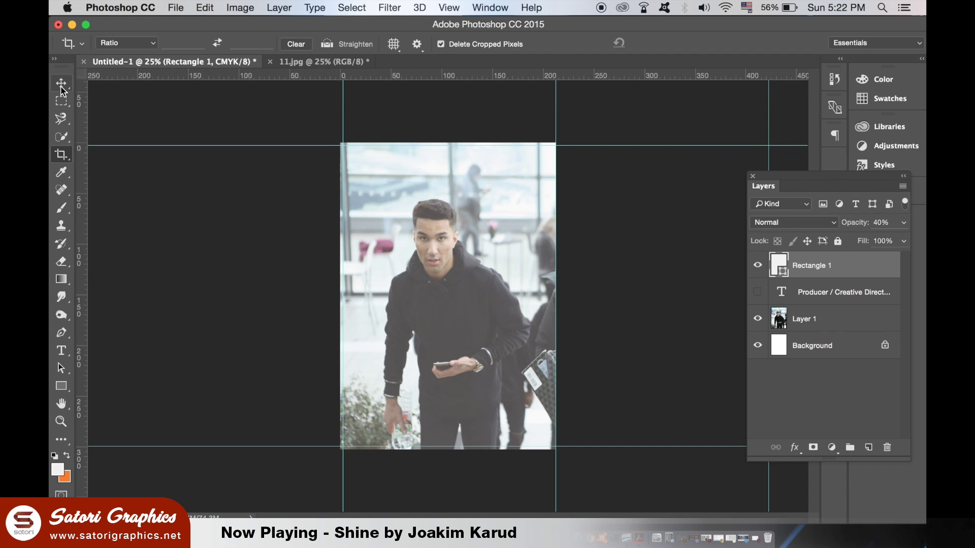
# Step: Flatten the cropped page with the man holding a phone into one layer, discarding the hidden text layer
pyautogui.click(61, 84)
pyautogui.click(279, 8)
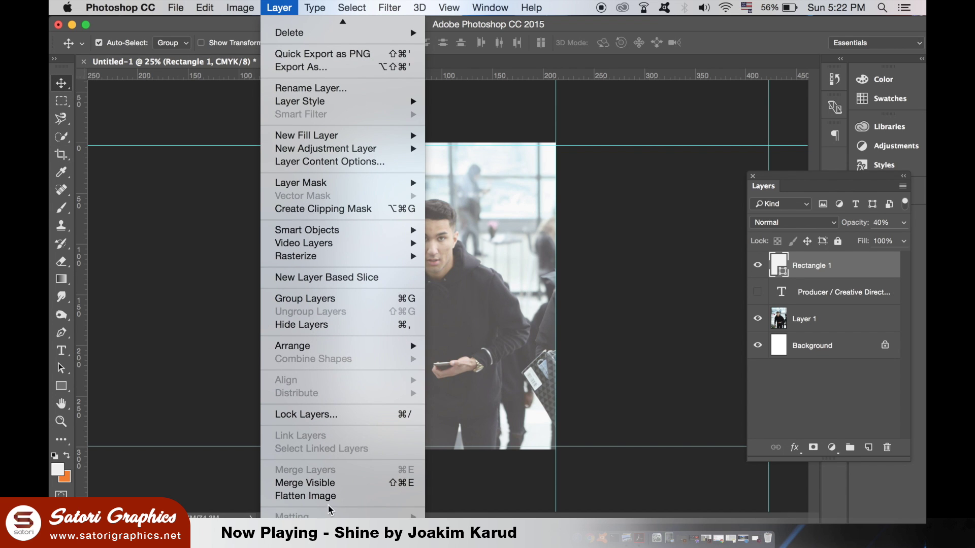
pyautogui.click(325, 496)
pyautogui.press('Return')
# Step: Save the flattened page to the Desktop as 11.jpg in JPEG format at quality 12 (Maximum), replacing the existing file
pyautogui.click(176, 7)
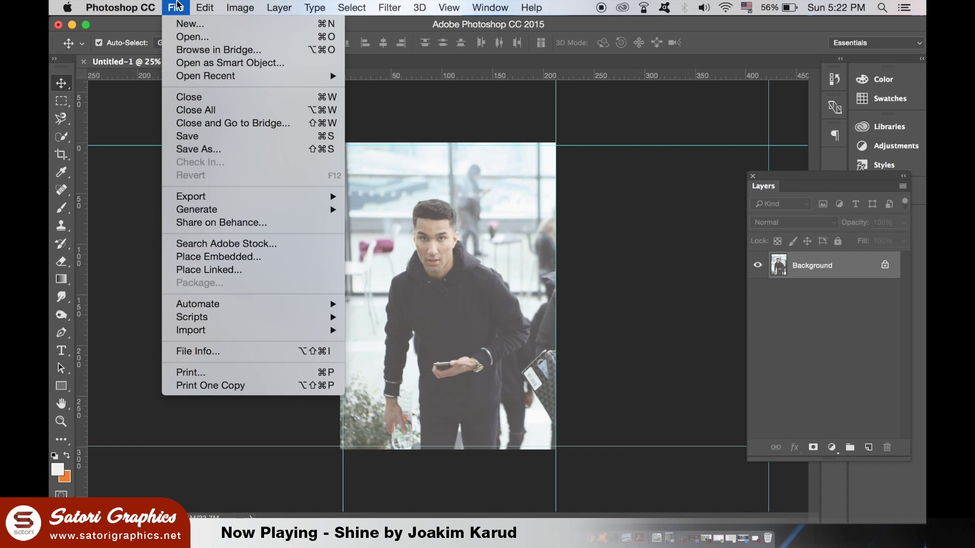
pyautogui.click(219, 150)
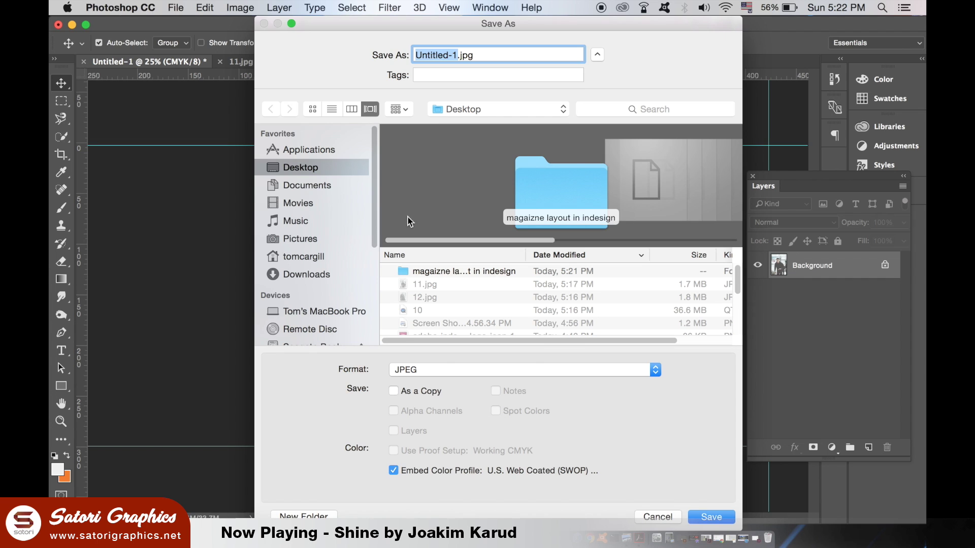
pyautogui.click(428, 283)
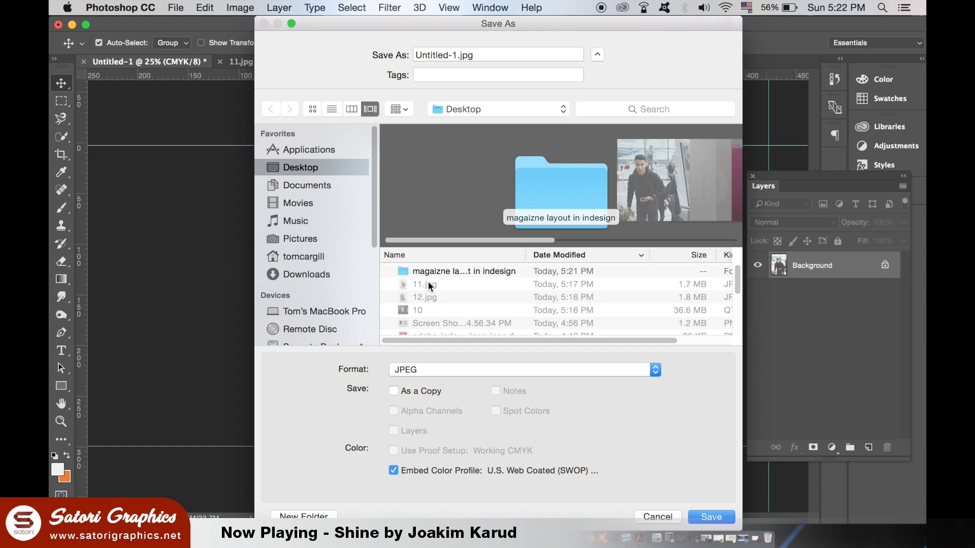
pyautogui.click(418, 285)
pyautogui.press('Return')
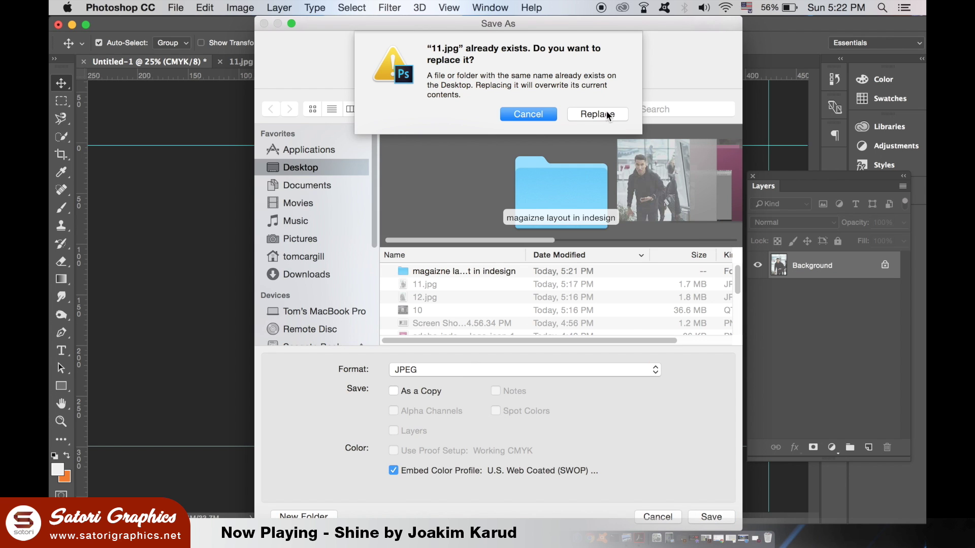
pyautogui.click(600, 116)
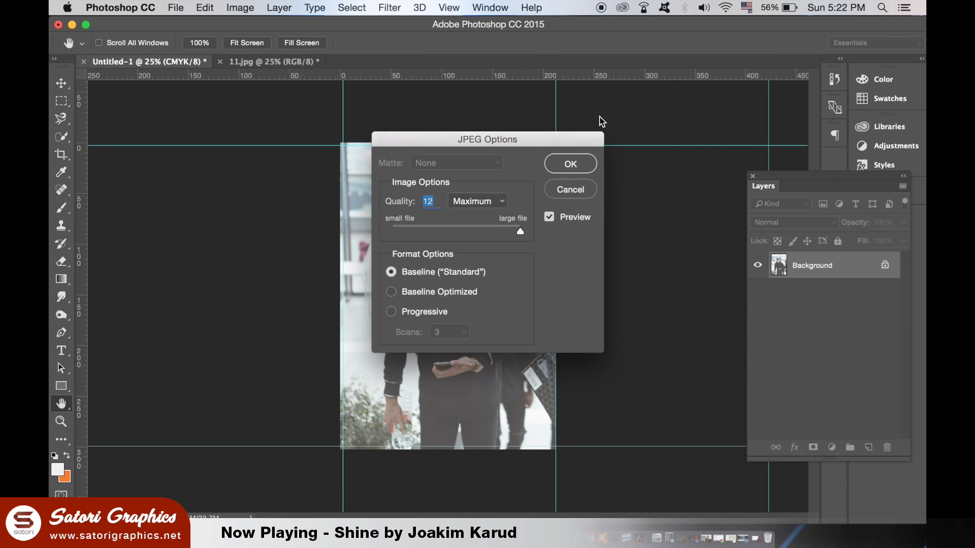
pyautogui.press('Return')
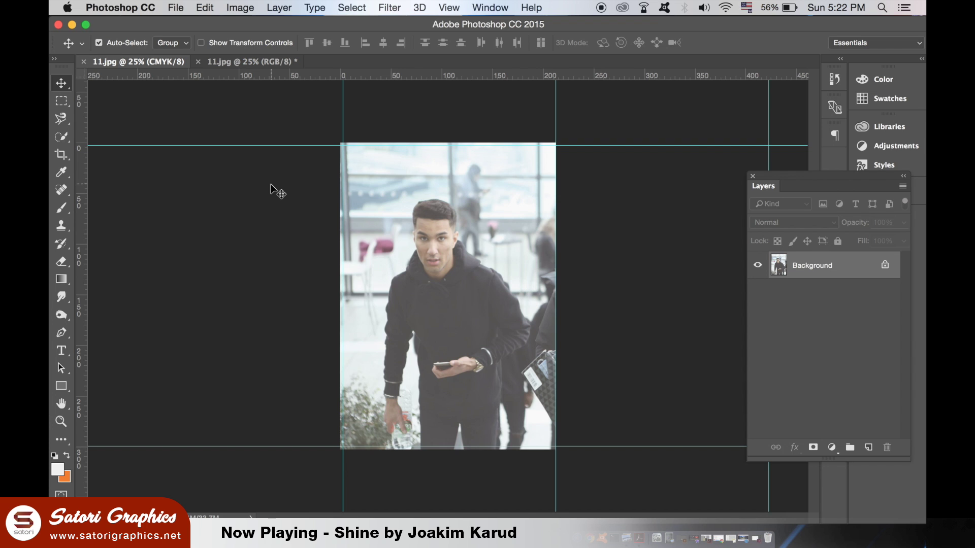
# Step: Undo the flattening and crop to restore the full spread, and crop it at the centre guide to the page with the man in glasses
pyautogui.press('super+alt+z')
pyautogui.press('super+alt+z')
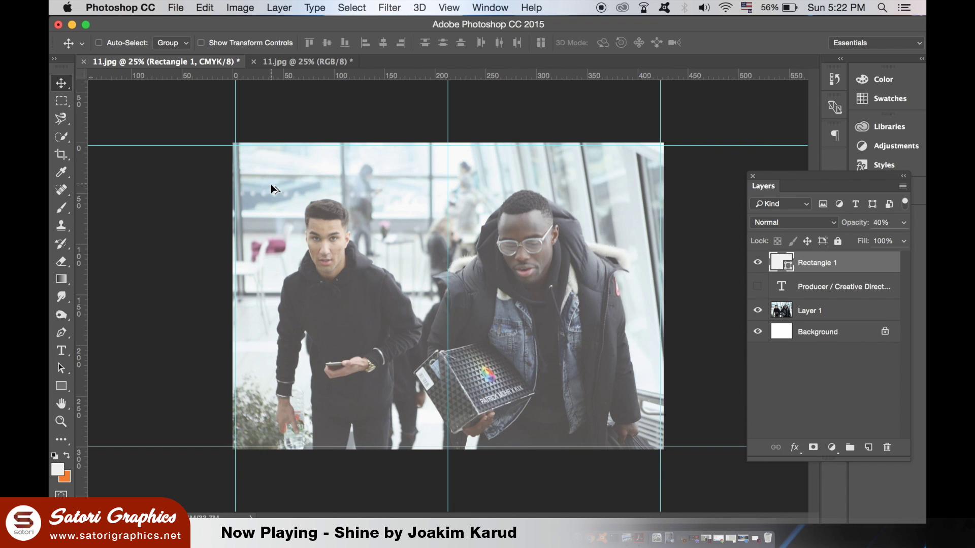
pyautogui.click(61, 154)
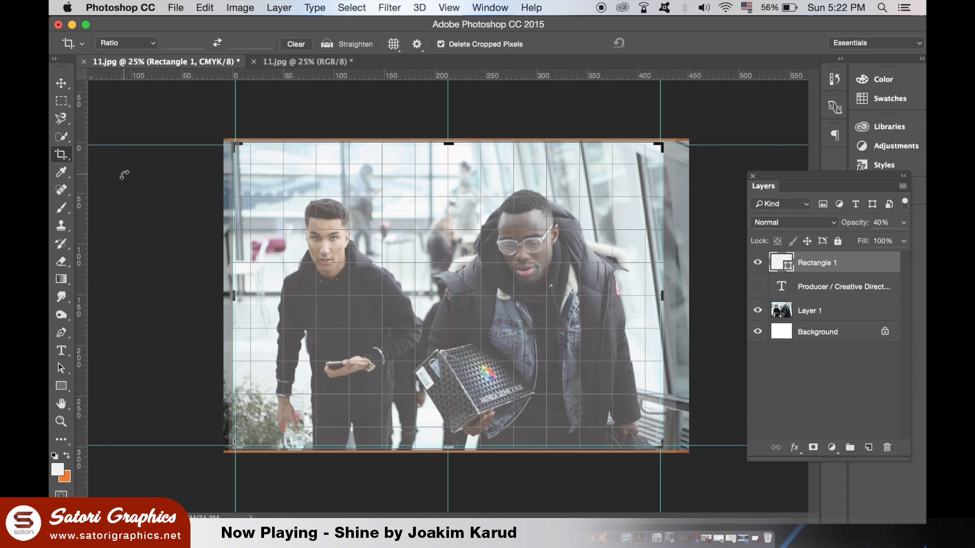
pyautogui.moveTo(230, 294); pyautogui.dragTo(338, 298)
pyautogui.press('Return')
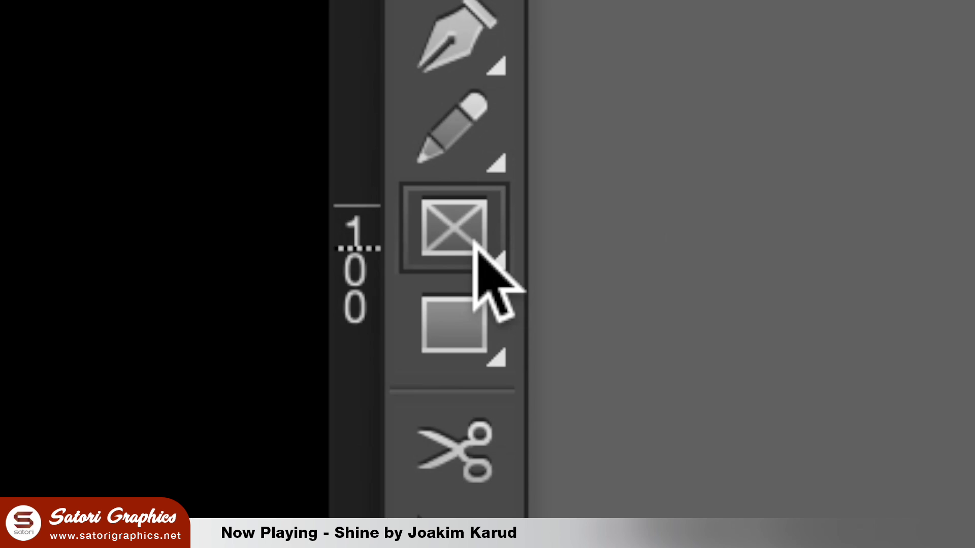
# Step: In InDesign, draw a 213 × 303 mm rectangle frame over page 2 out to the bleed and place 11.jpg inside it
pyautogui.click(474, 244)
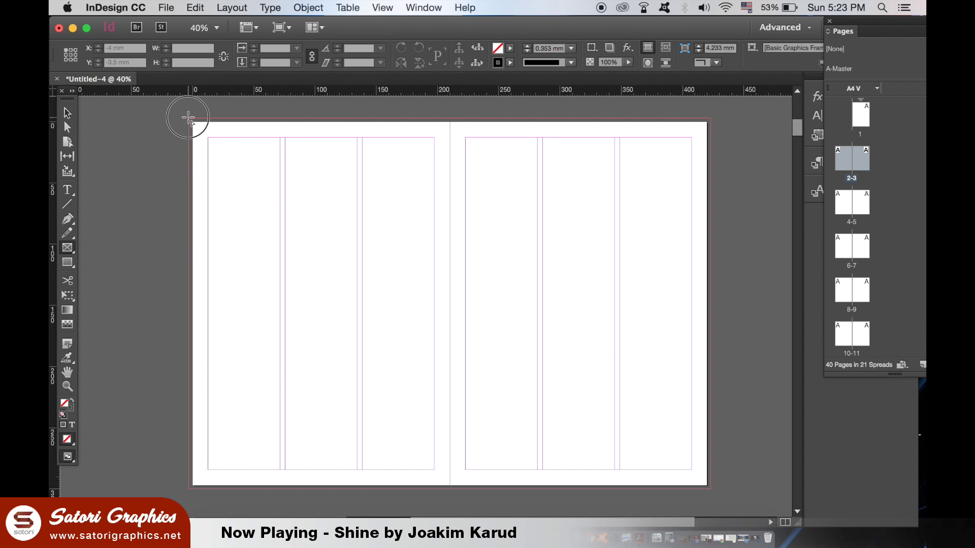
pyautogui.moveTo(188, 118); pyautogui.dragTo(450, 491)
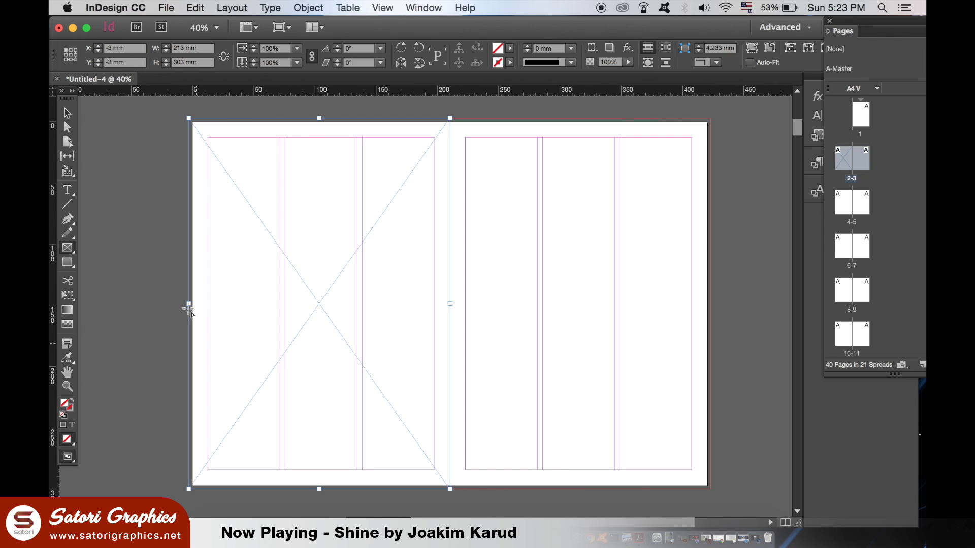
pyautogui.click(68, 128)
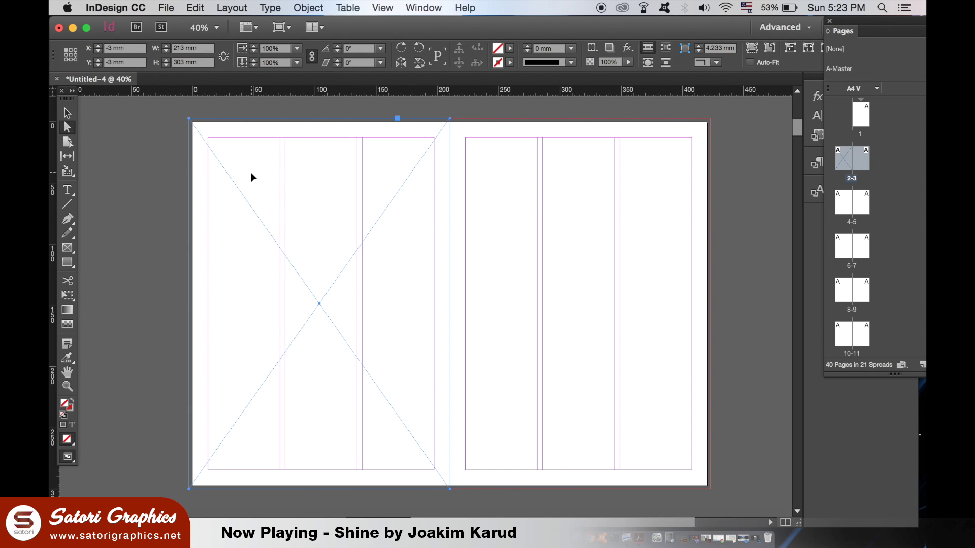
pyautogui.click(144, 7)
pyautogui.click(166, 7)
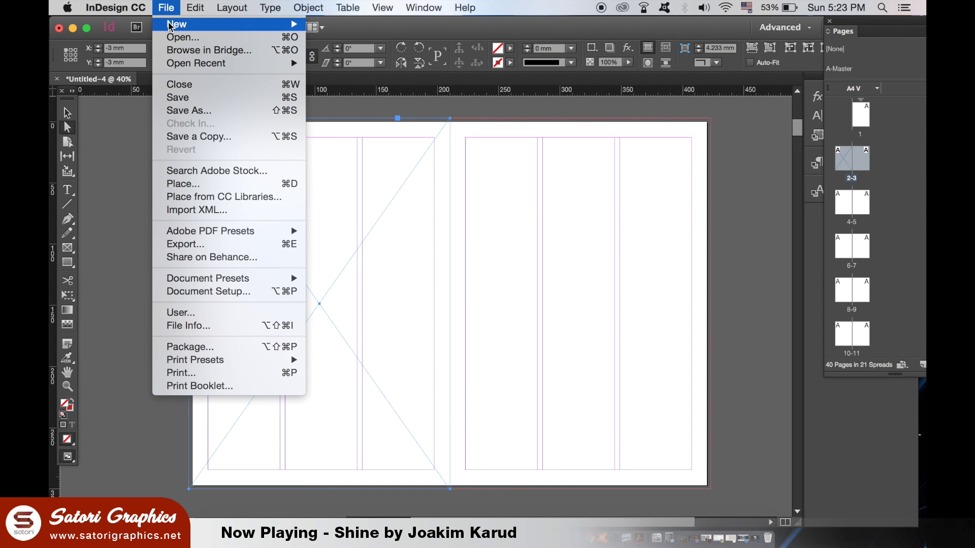
pyautogui.click(213, 185)
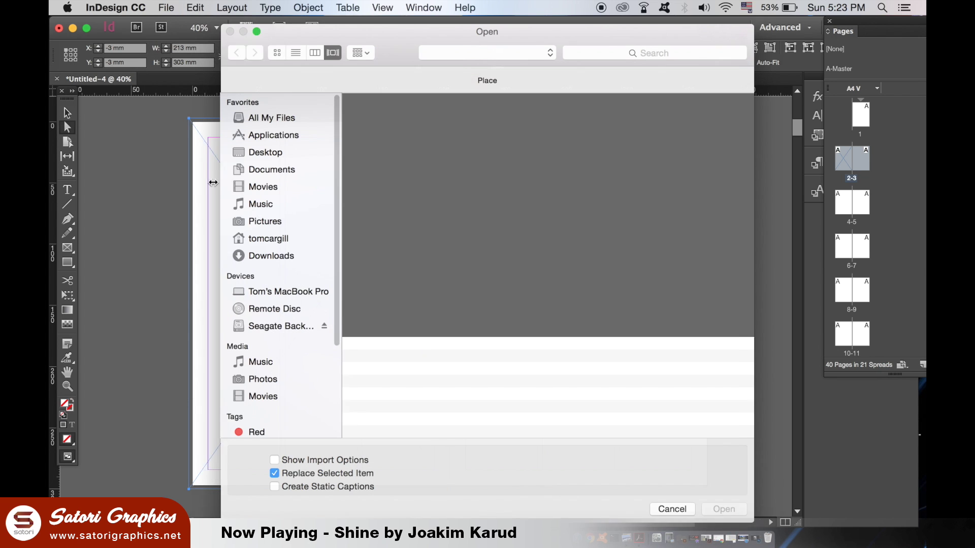
pyautogui.click(387, 389)
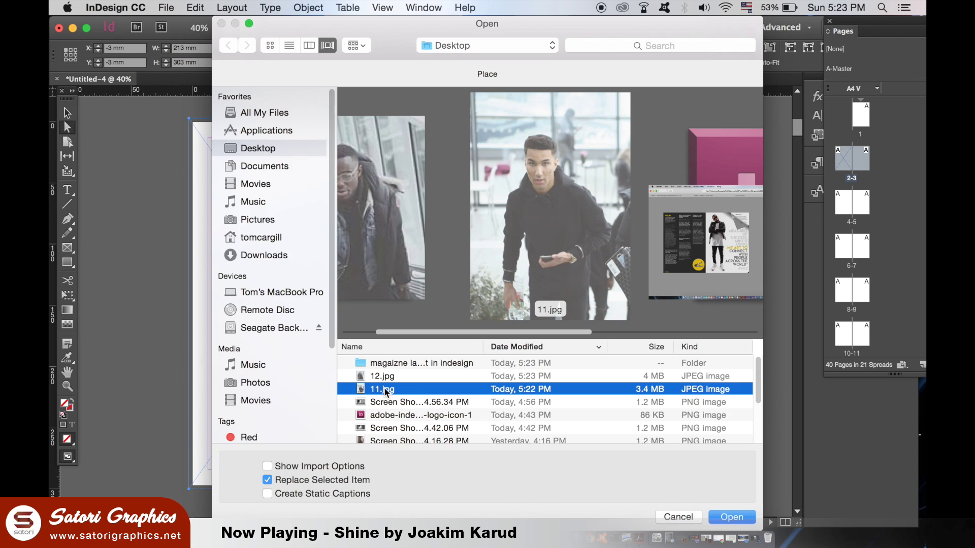
pyautogui.doubleClick(385, 389)
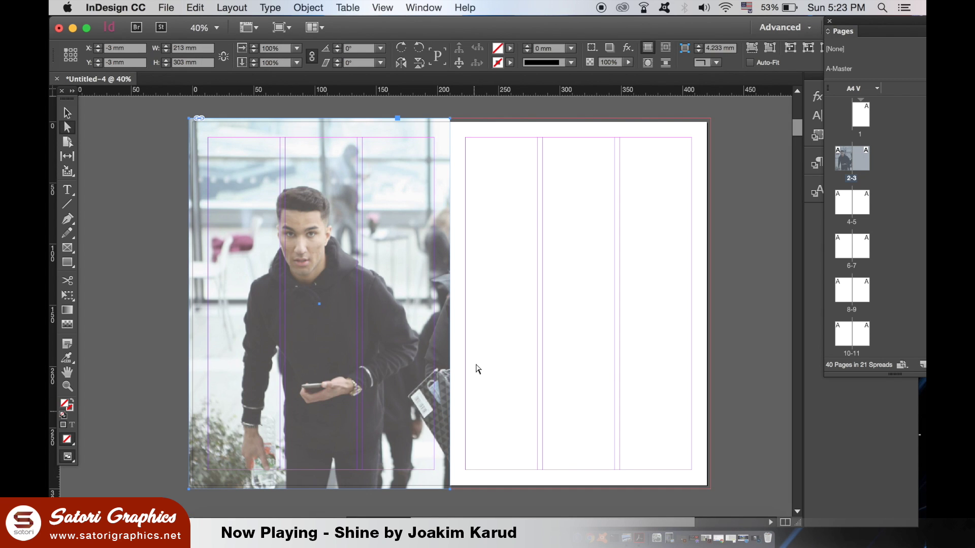
# Step: Duplicate the photo frame onto page 3, aligned with the spine and bleed, and delete the photo inside the copy while keeping its frame
pyautogui.click(67, 114)
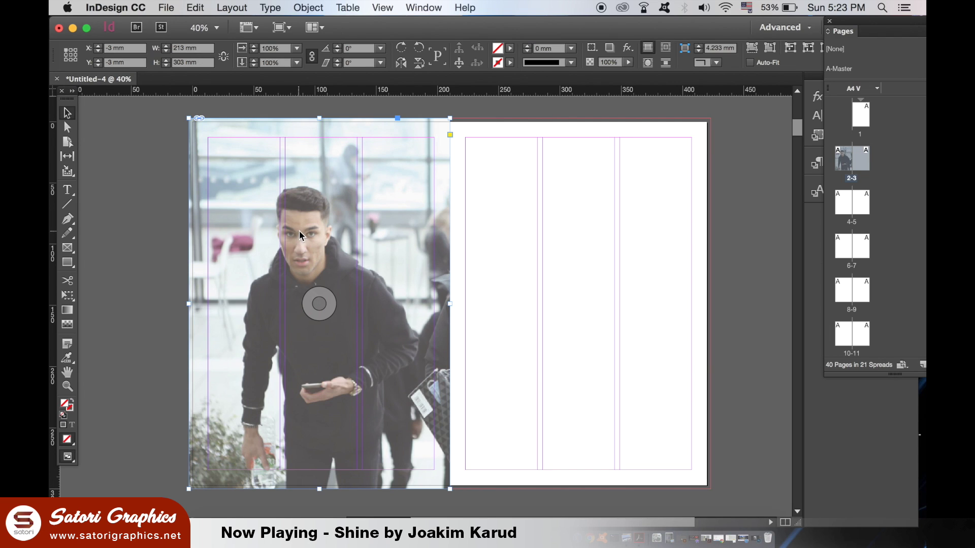
pyautogui.moveTo(299, 230); pyautogui.dragTo(563, 236)
pyautogui.click(68, 126)
pyautogui.click(561, 196)
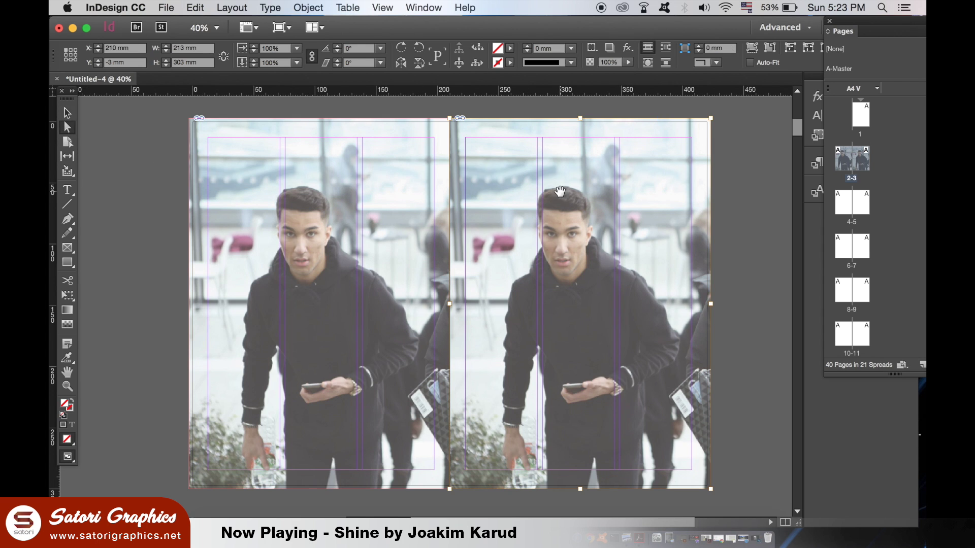
pyautogui.press('Delete')
pyautogui.click(560, 193)
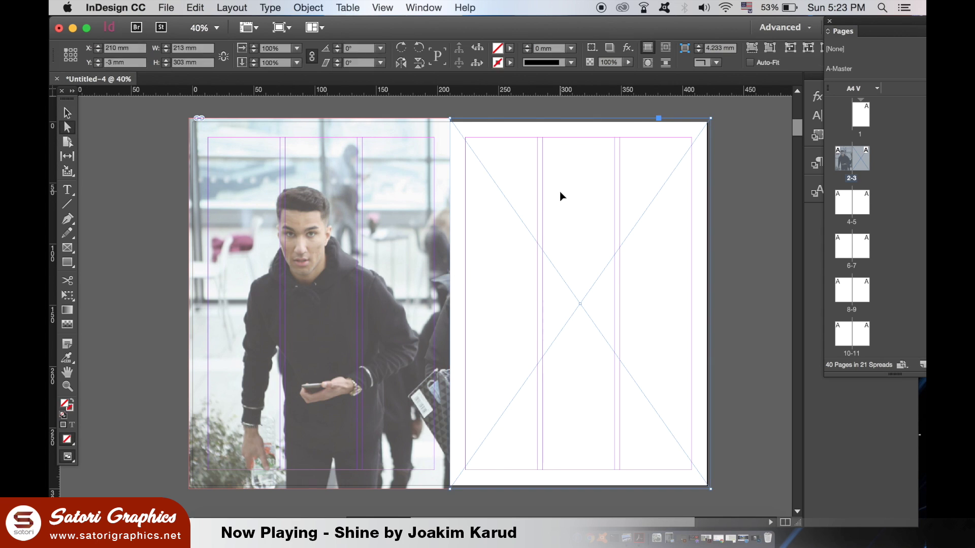
# Step: Place 12.jpg from the Desktop into the empty frame on page 3 and deselect it
pyautogui.click(166, 7)
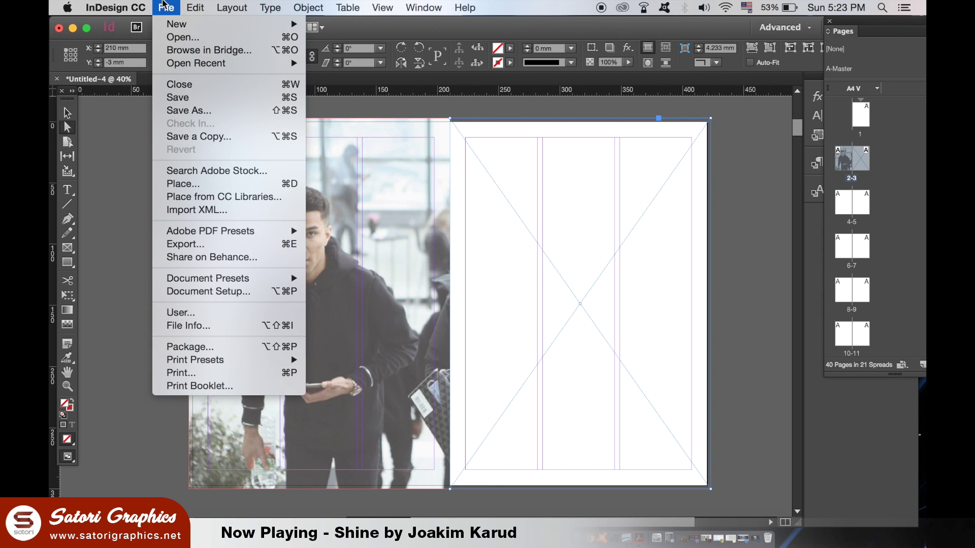
pyautogui.click(210, 184)
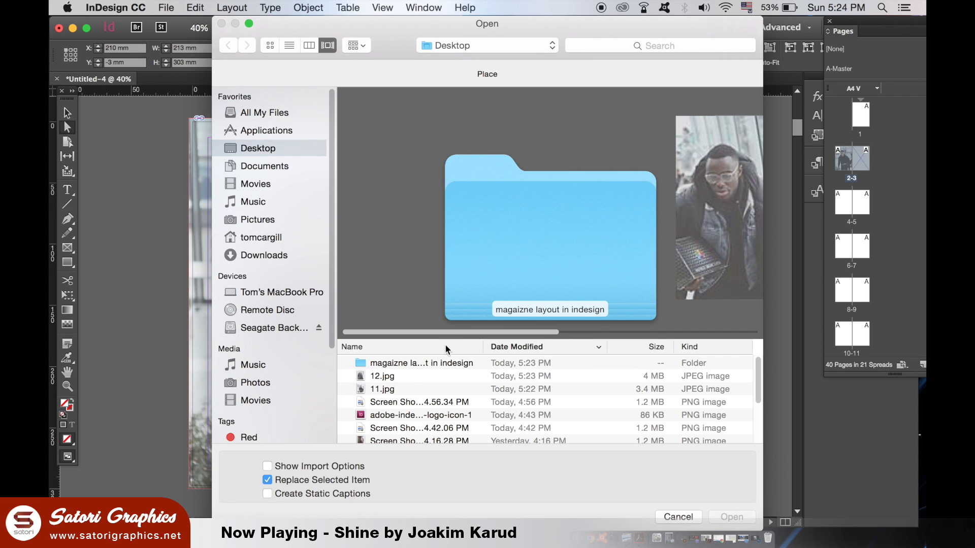
pyautogui.click(406, 377)
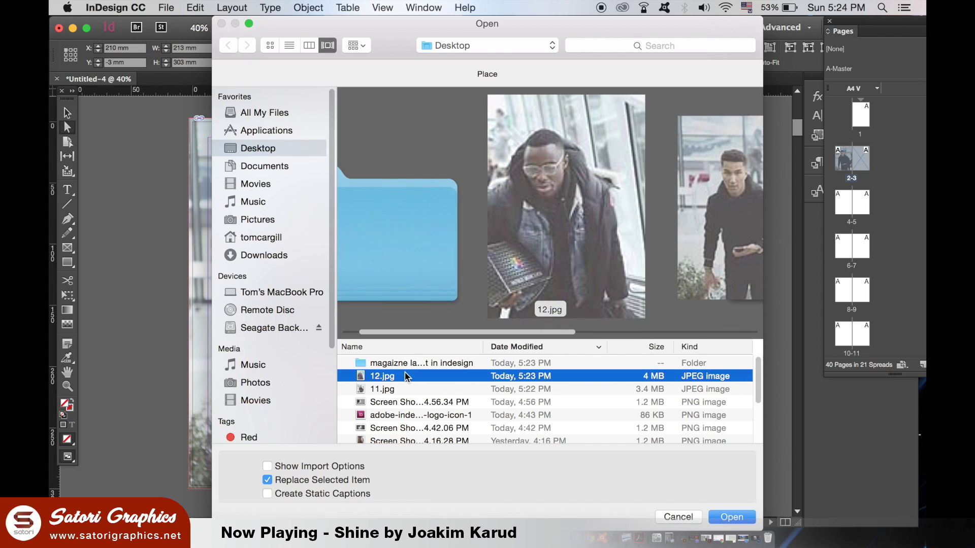
pyautogui.doubleClick(406, 376)
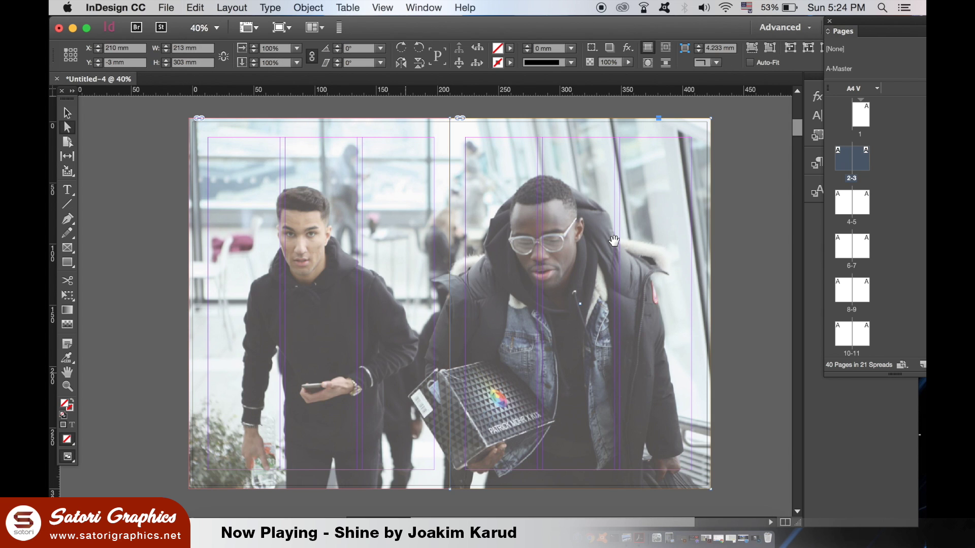
pyautogui.click(768, 193)
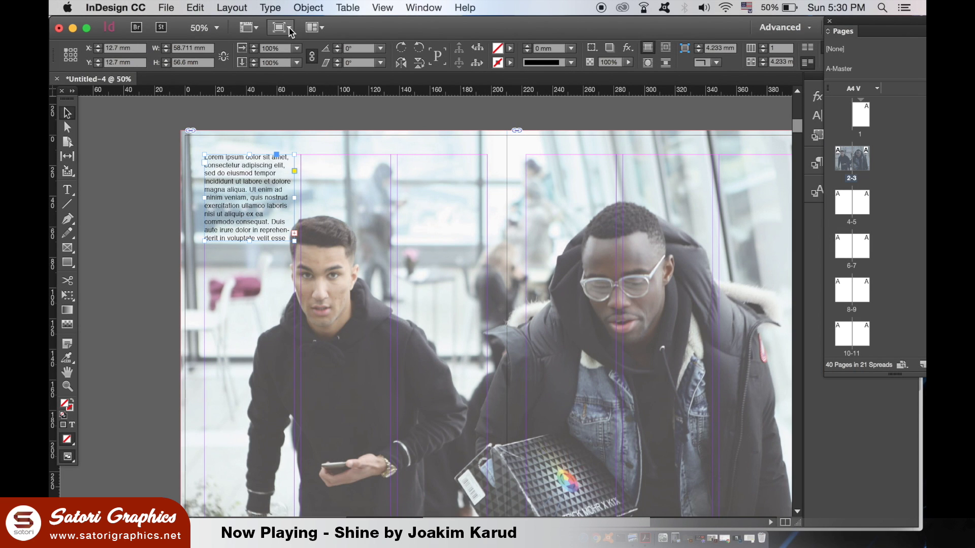
# Step: Convert the selected Lorem ipsum text block on page 2 to outlines
pyautogui.click(267, 8)
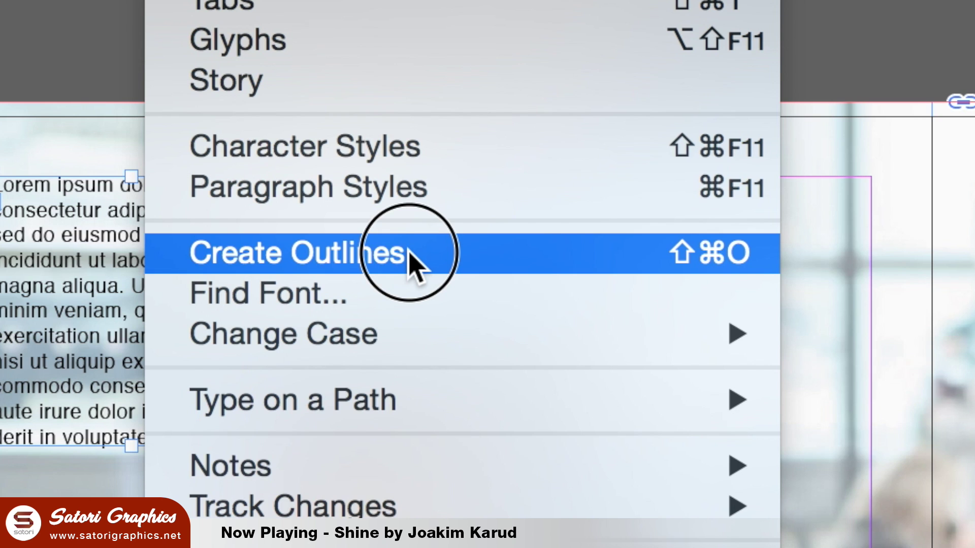
pyautogui.click(408, 259)
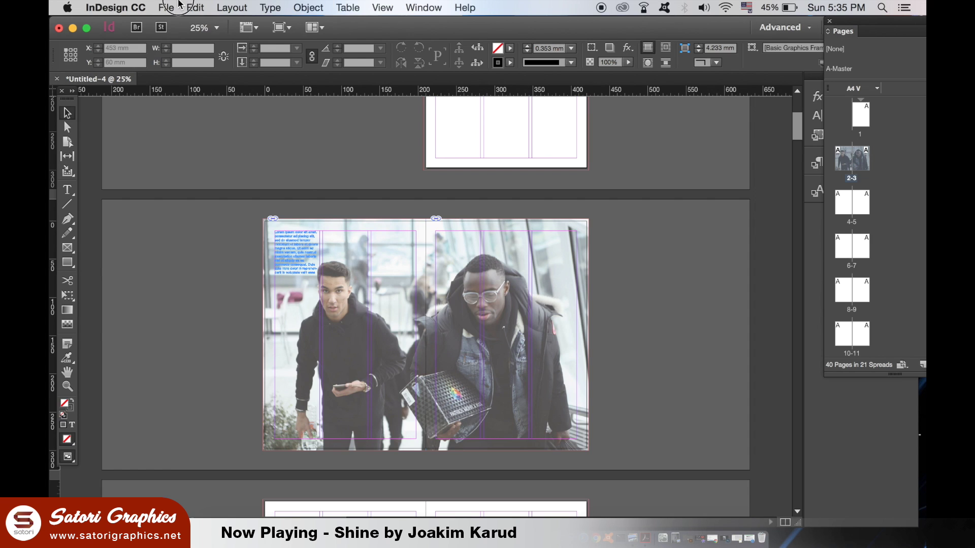
# Step: Export the magazine as Untitled-4 in Adobe PDF (Print) format, proceeding to the PDF export settings
pyautogui.click(178, 6)
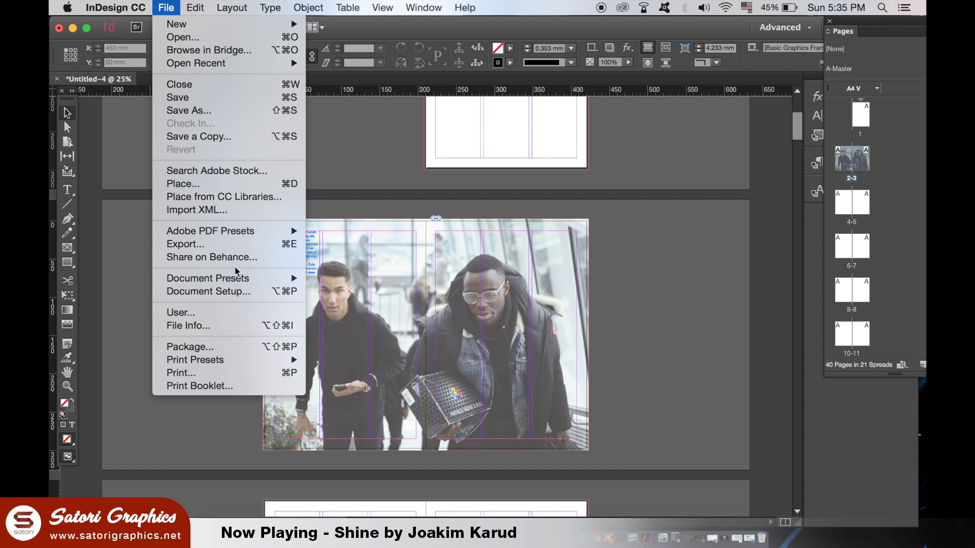
pyautogui.click(239, 244)
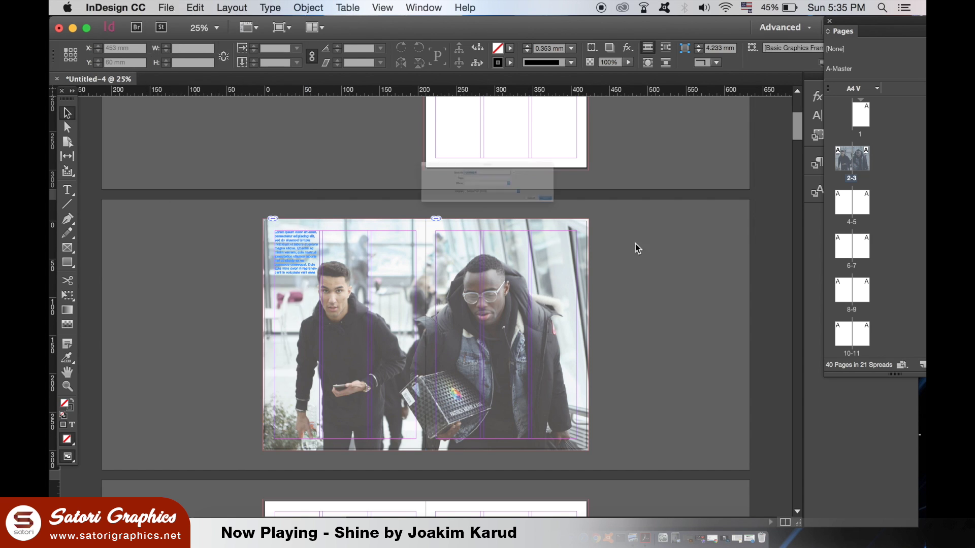
pyautogui.click(595, 218)
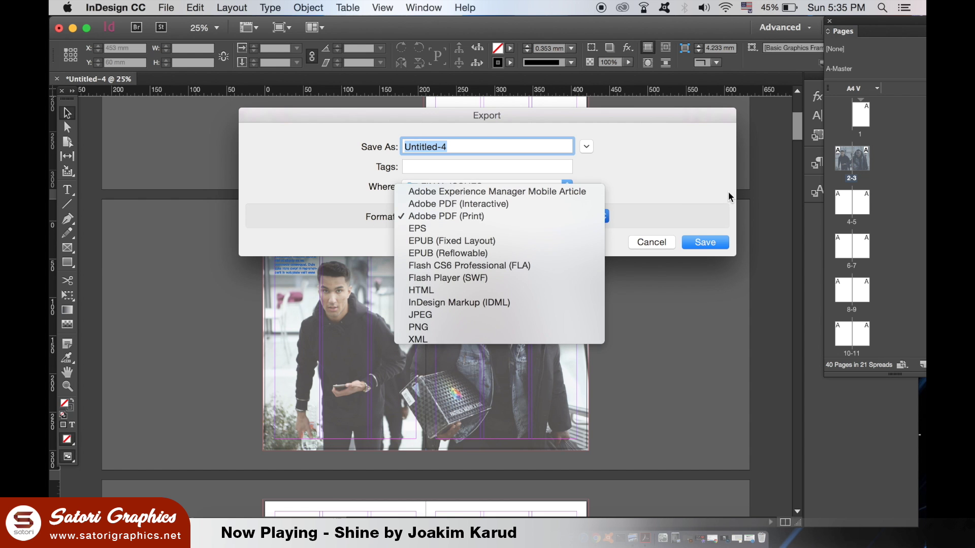
pyautogui.click(726, 207)
pyautogui.click(705, 243)
pyautogui.click(584, 205)
# Step: Review the PDF export's compatibility, viewing layout, compression, marks and bleeds, output, advanced and summary settings
pyautogui.click(660, 87)
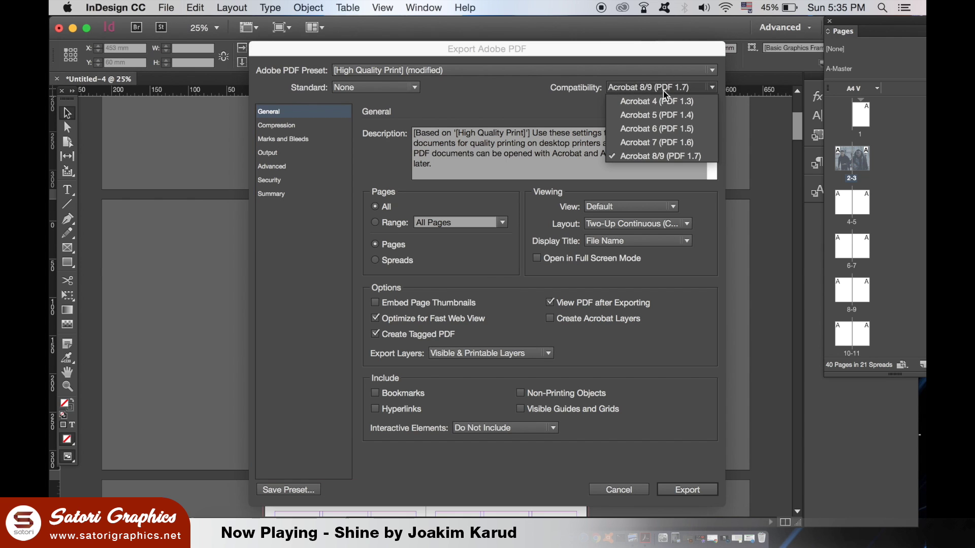
pyautogui.click(530, 118)
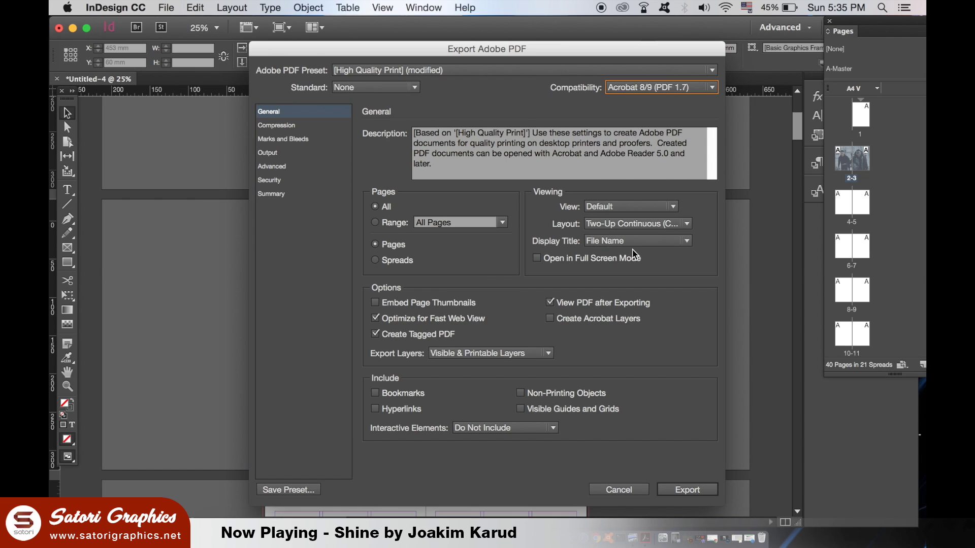
pyautogui.click(684, 224)
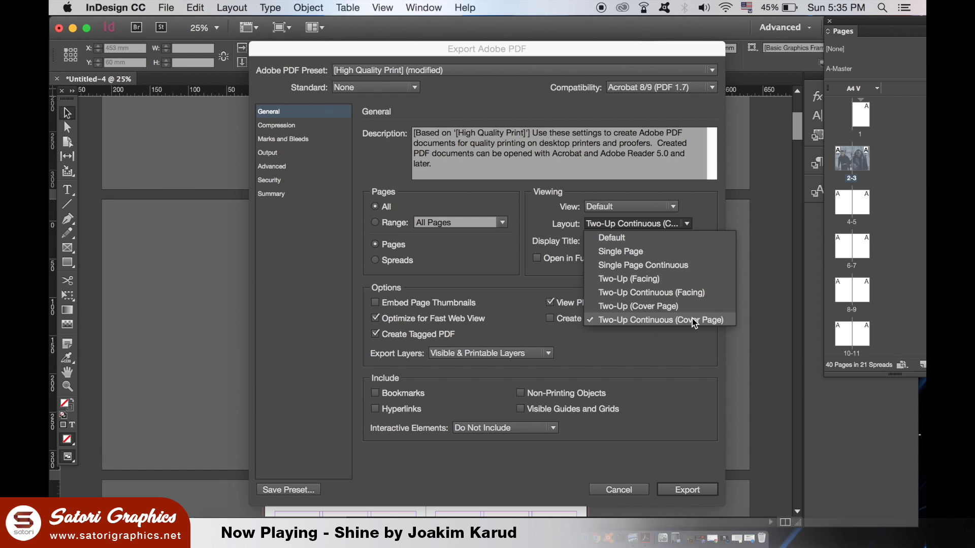
pyautogui.click(609, 424)
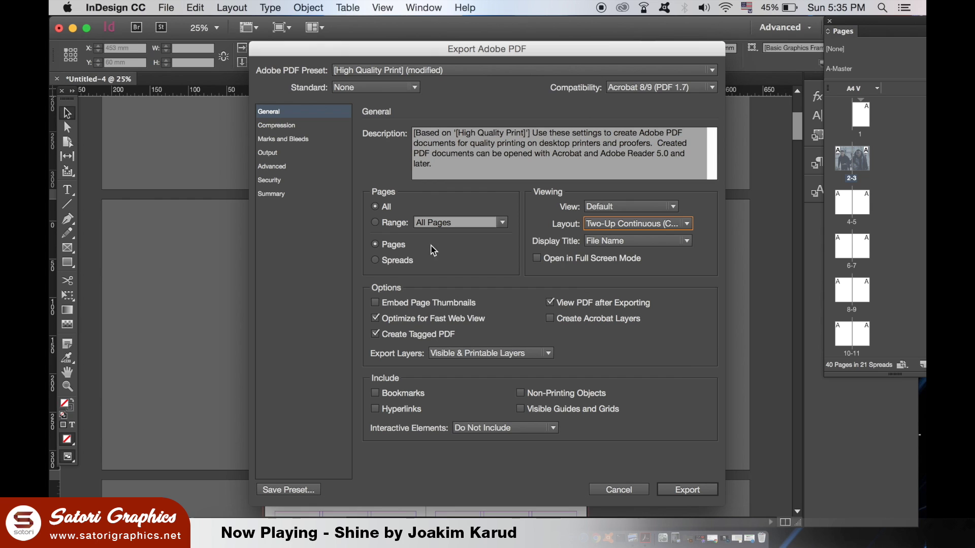
pyautogui.click(307, 126)
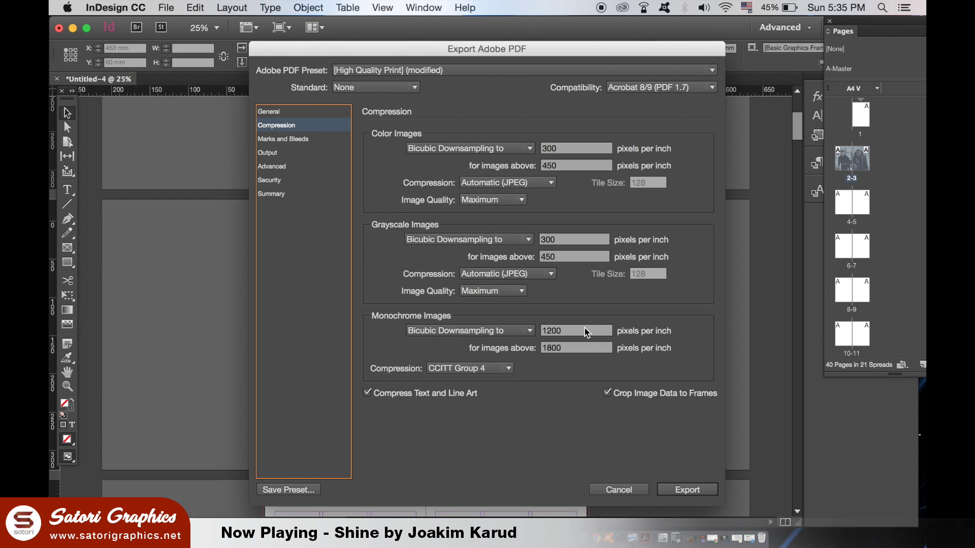
pyautogui.click(305, 143)
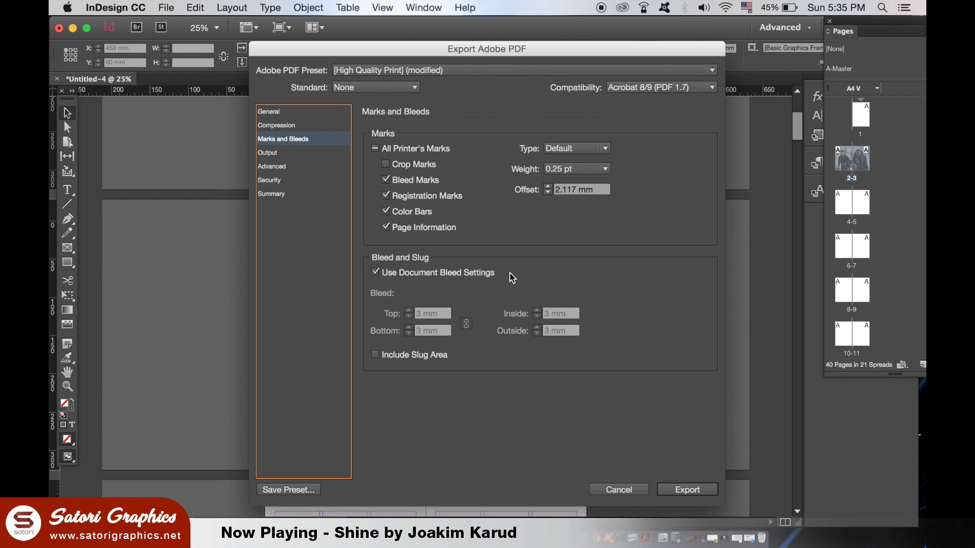
pyautogui.click(289, 154)
pyautogui.click(263, 168)
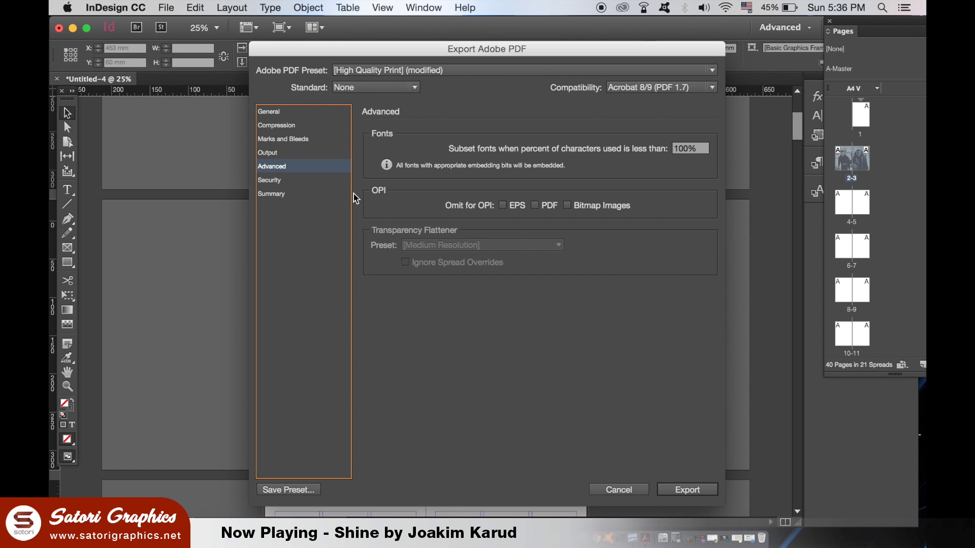
pyautogui.click(284, 195)
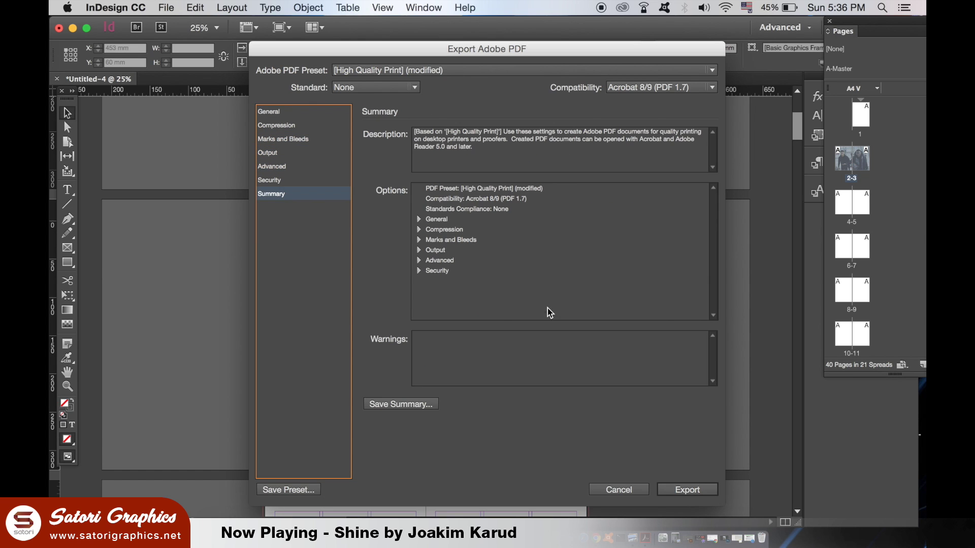
# Step: Export the PDF with these settings and check the photo spread on pages 2 and 3 of the resulting file
pyautogui.click(686, 488)
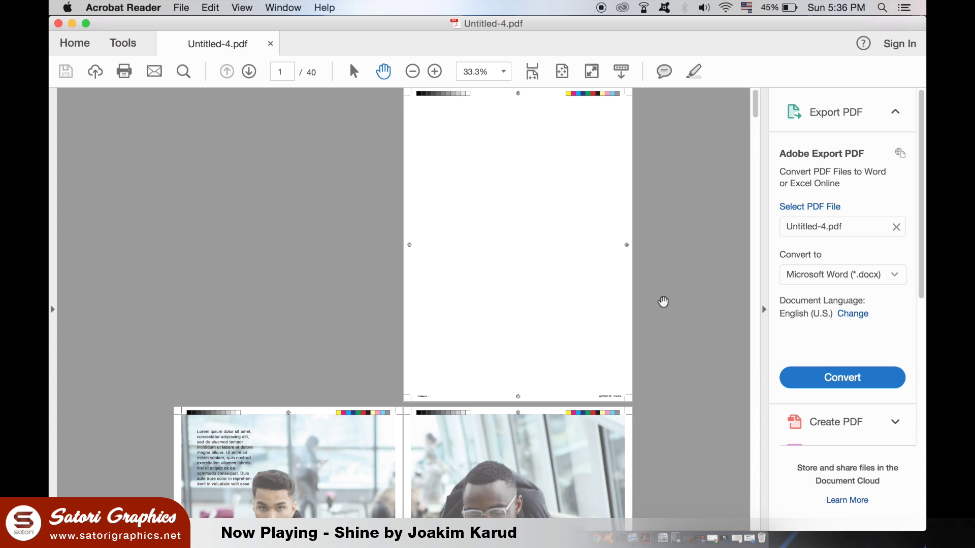
pyautogui.moveTo(755, 110); pyautogui.dragTo(755, 126)
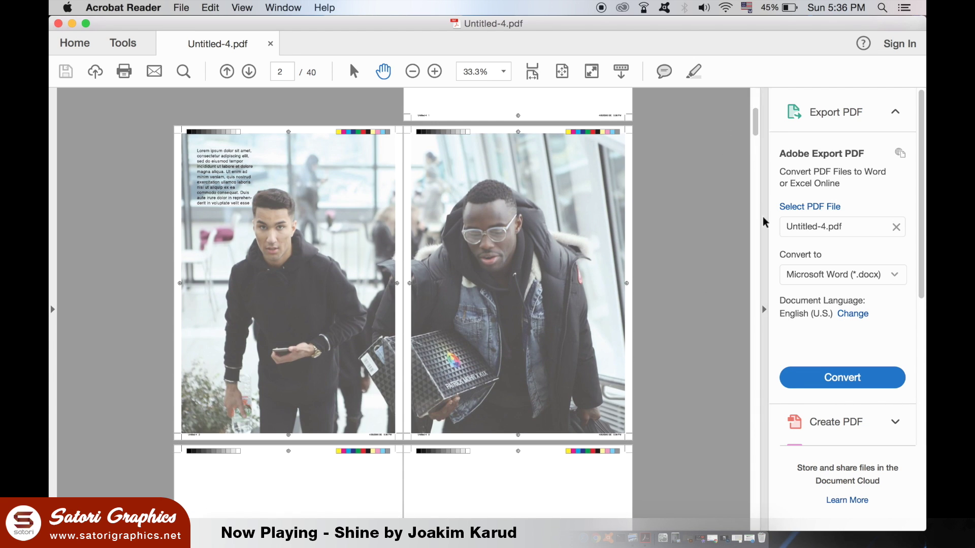